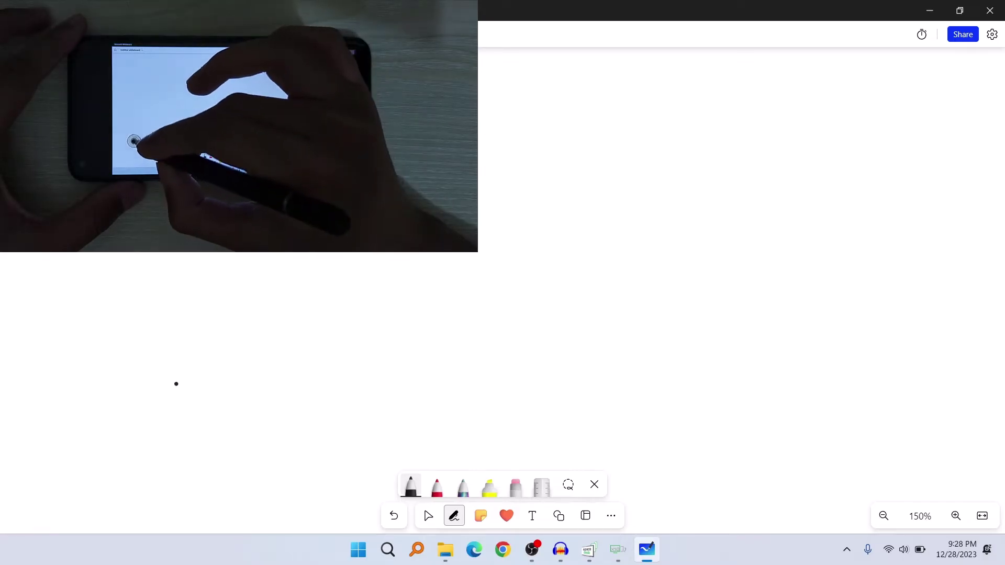
Step: Handwrite 'hi welcome' in black ink across the canvas
mouse_move(113, 420)
mouse_down()
mouse_move(136, 448)
mouse_move(154, 428)
mouse_move(194, 449)
mouse_up()
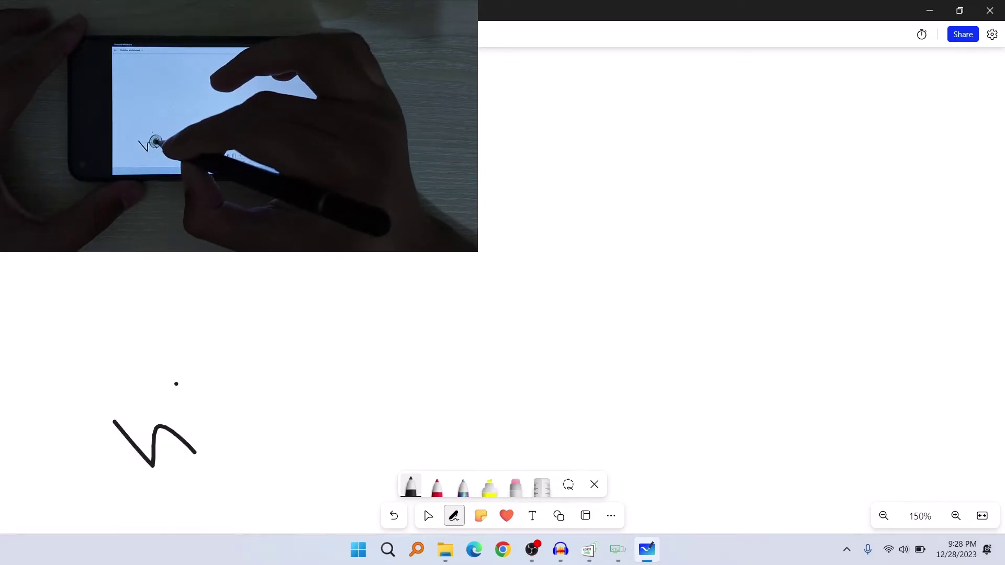
drag(202, 402, 236, 445)
click(180, 391)
mouse_move(316, 353)
mouse_down()
mouse_move(312, 369)
mouse_move(340, 335)
mouse_up()
mouse_move(355, 287)
mouse_down()
mouse_move(355, 335)
mouse_move(386, 313)
mouse_up()
mouse_move(366, 257)
mouse_down()
mouse_move(395, 290)
mouse_move(445, 254)
mouse_move(484, 194)
mouse_move(548, 133)
mouse_up()
Step: Continue the handwriting with 'to tech Mash' to finish the greeting
mouse_move(403, 395)
mouse_down()
mouse_move(455, 439)
mouse_move(480, 405)
mouse_move(449, 404)
mouse_up()
click(460, 358)
mouse_move(485, 308)
mouse_down()
mouse_move(534, 360)
mouse_move(538, 314)
mouse_move(565, 316)
mouse_move(548, 314)
mouse_up()
drag(526, 233, 575, 298)
drag(567, 296, 593, 257)
mouse_move(646, 361)
mouse_down()
mouse_move(606, 308)
mouse_move(680, 300)
mouse_up()
drag(680, 256, 675, 301)
drag(699, 220, 678, 249)
drag(649, 155, 704, 240)
drag(690, 225, 722, 200)
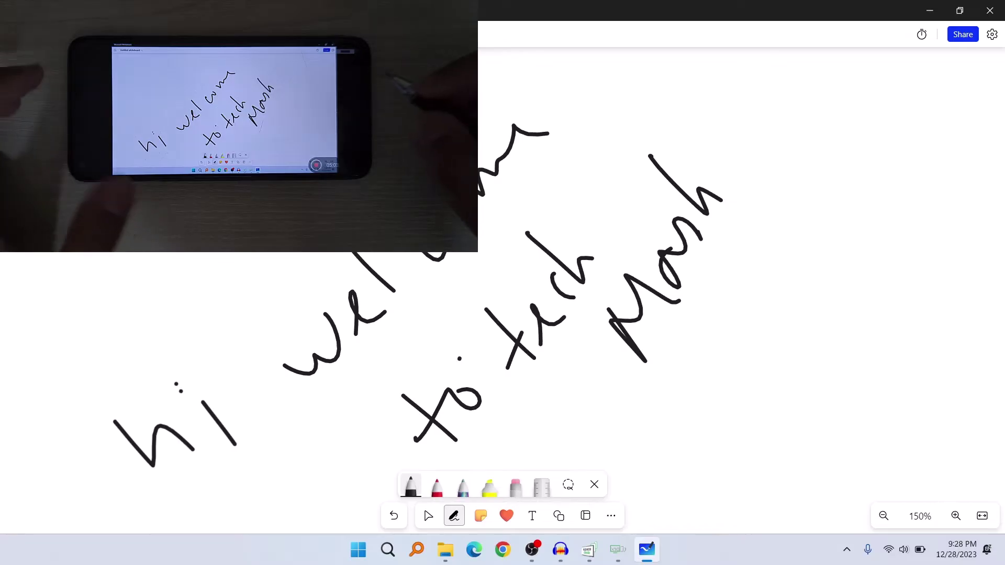
Step: Zoom the canvas out to 32% so the greeting looks small, then resume the pen
click(428, 517)
scroll(766, 329, down, 10)
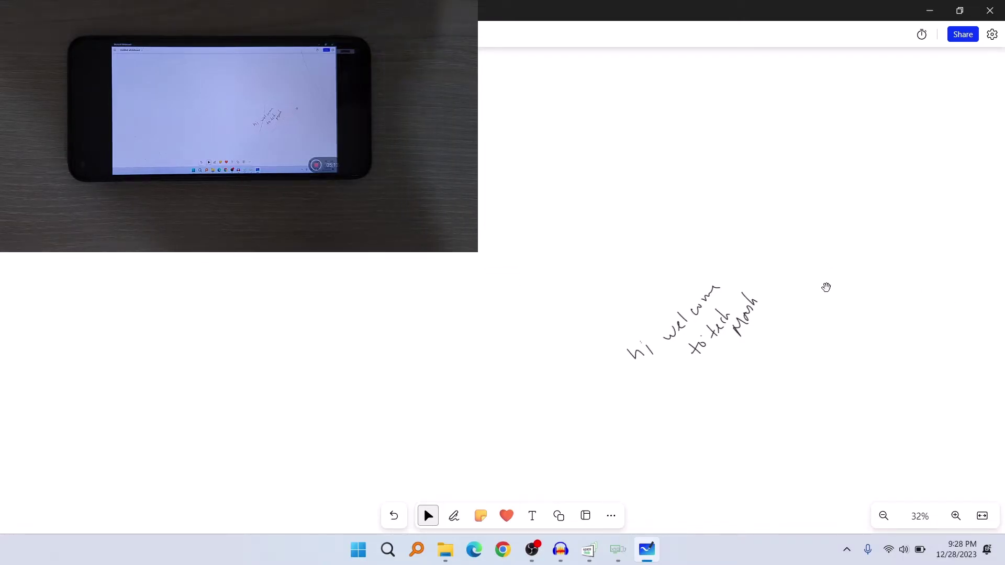
click(454, 517)
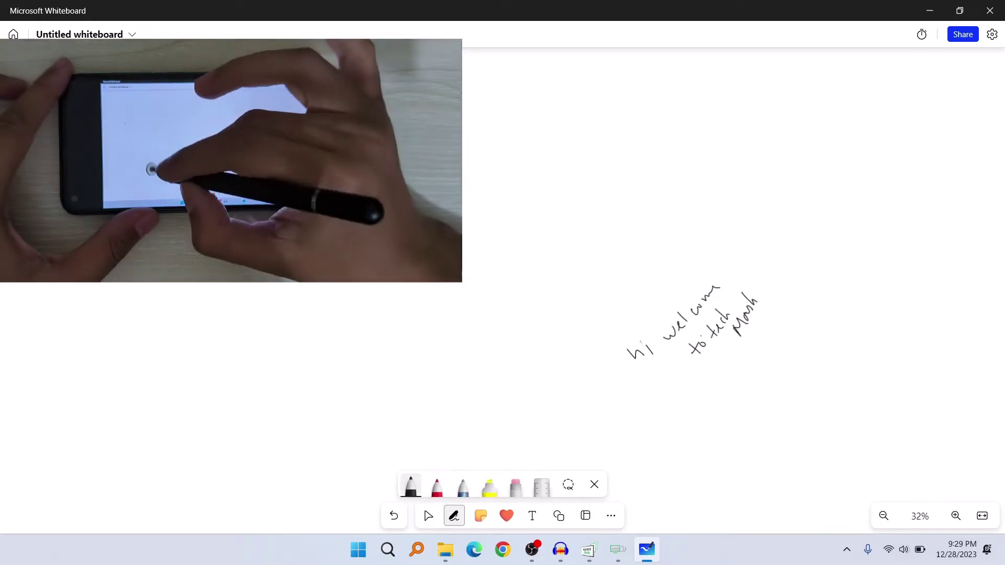
Step: Sketch a grid of crossing diagonal lines and an oval struck through with lines beside the greeting
mouse_move(192, 322)
mouse_down()
mouse_move(336, 458)
mouse_move(314, 220)
mouse_move(497, 257)
mouse_up()
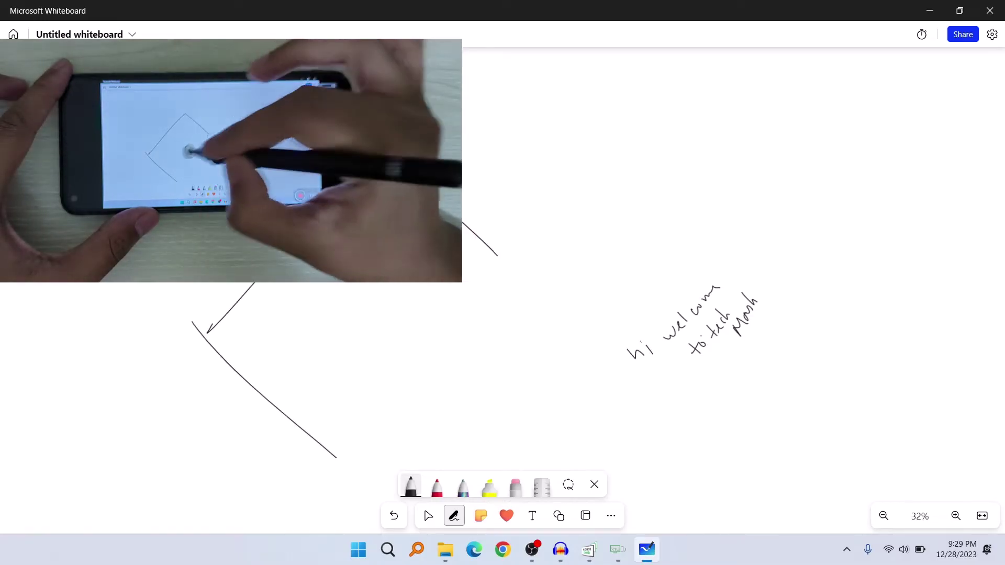
drag(440, 142, 253, 403)
drag(469, 185, 290, 442)
drag(500, 255, 340, 468)
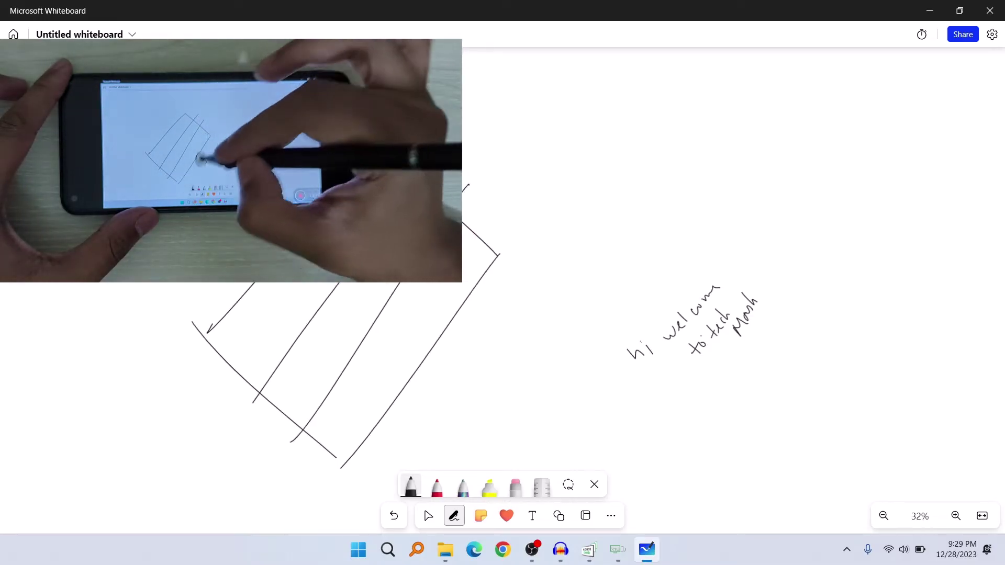
drag(246, 290, 402, 423)
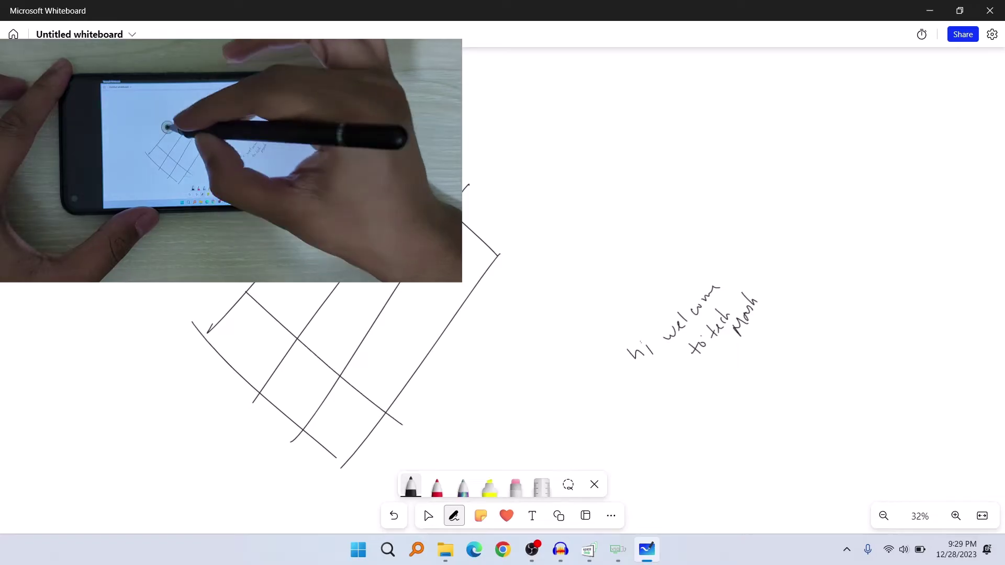
drag(299, 234, 460, 379)
drag(338, 194, 488, 332)
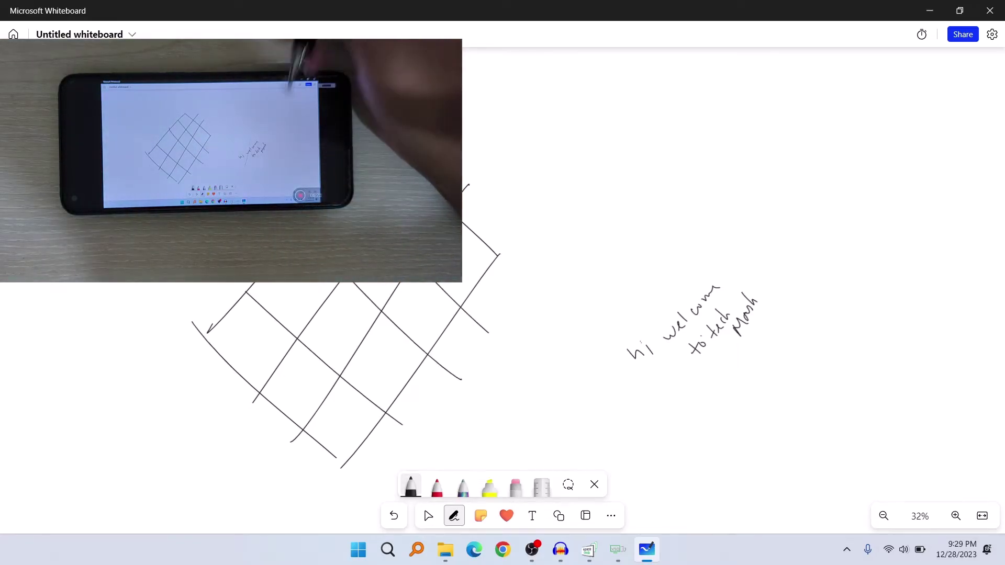
drag(601, 193, 521, 409)
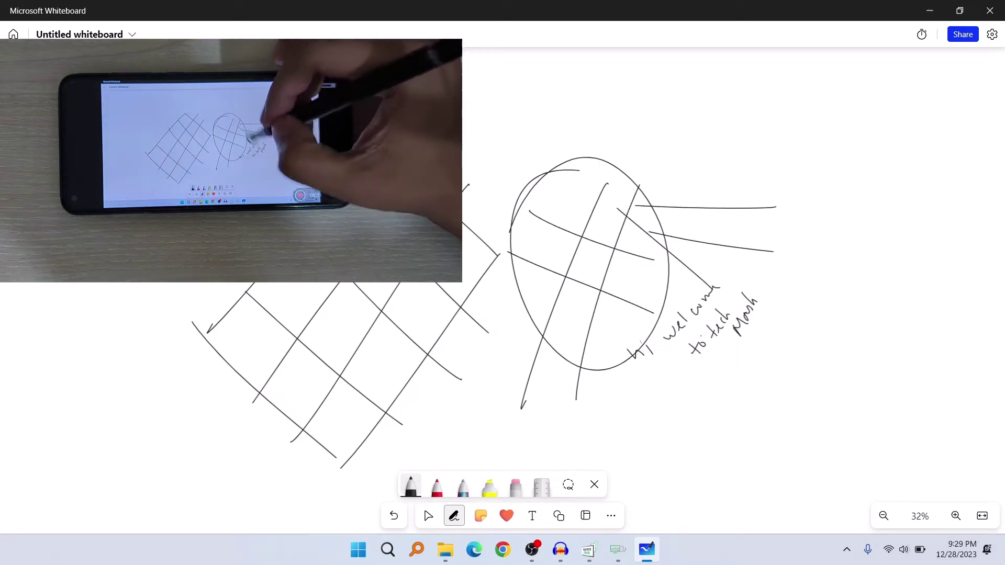
drag(612, 216, 713, 158)
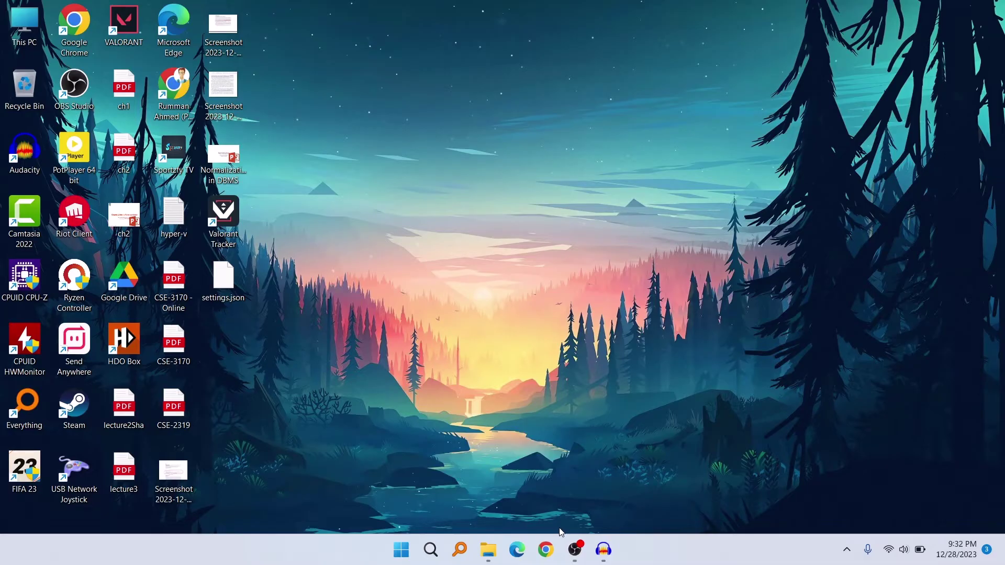
Step: Launch Chrome with the Personal profile and search for 'spacedesk download'
click(539, 561)
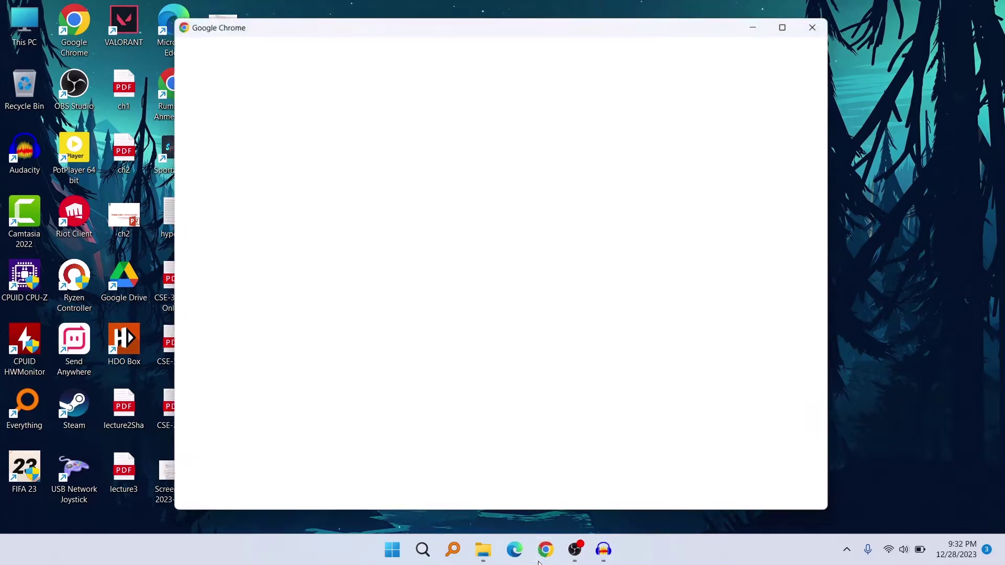
click(352, 277)
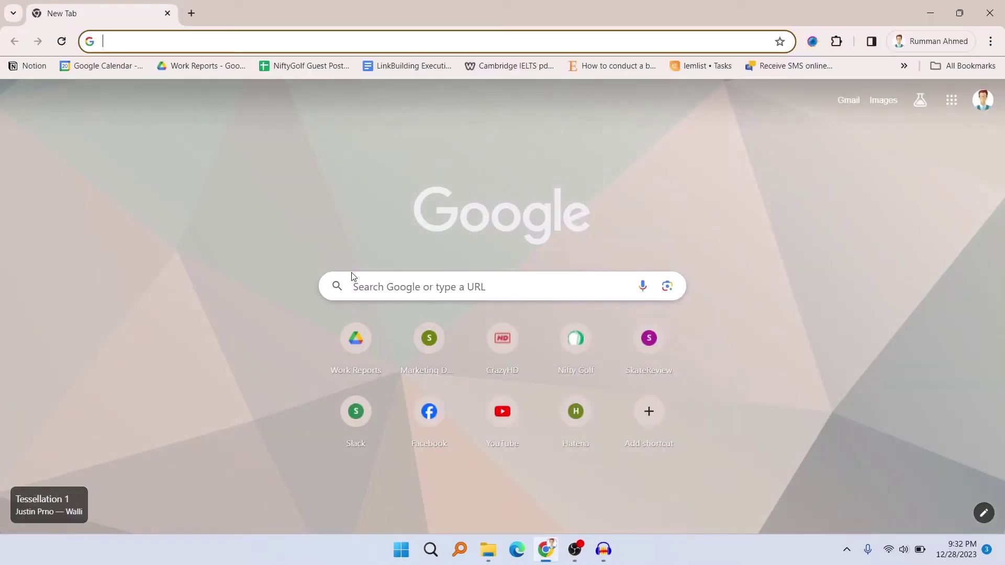
text(spea)
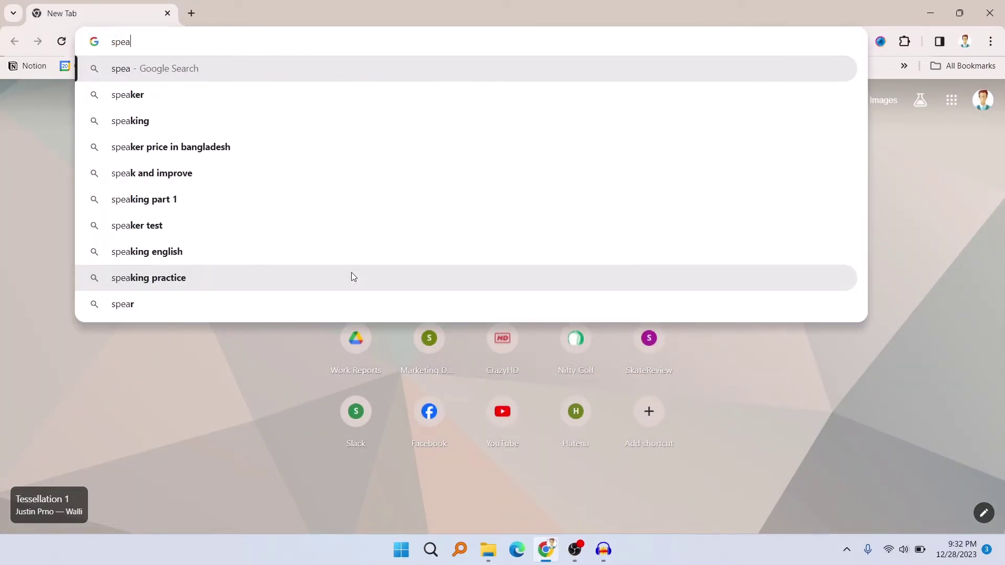
key(BackSpace)
key(BackSpace)
text(cede)
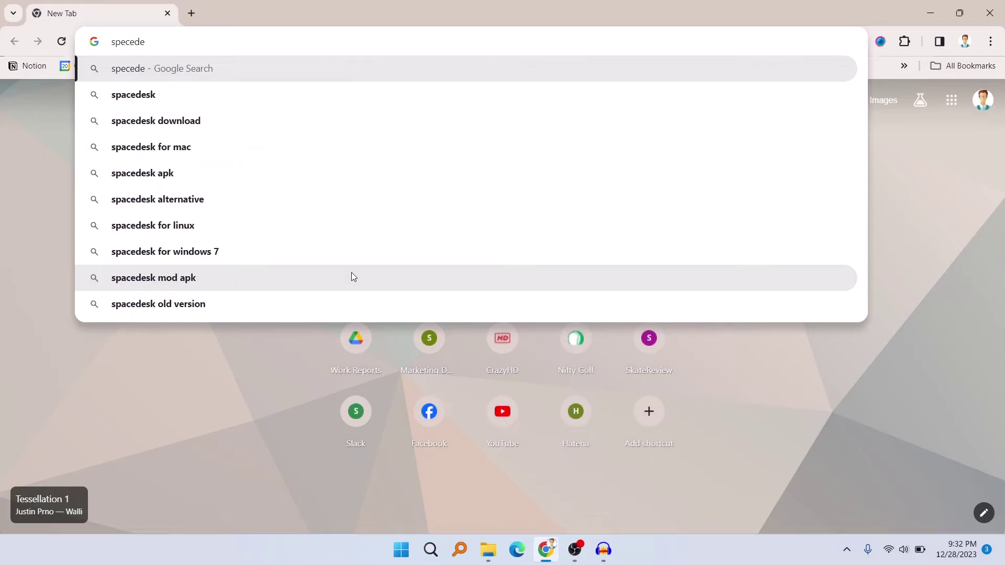
key(Down)
click(202, 121)
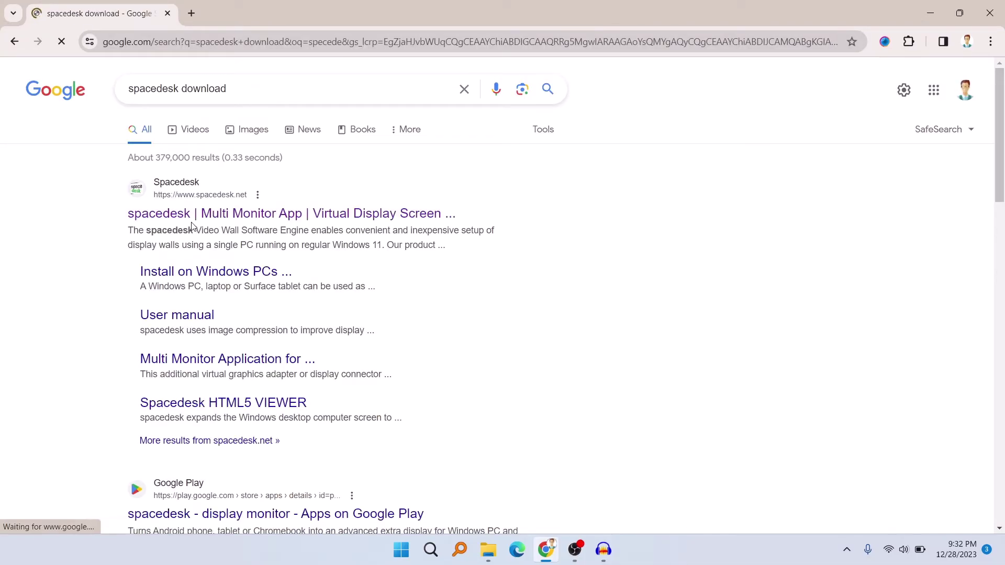
Step: Open the spacedesk.net result in a new tab and switch to it
right_click(189, 220)
click(200, 228)
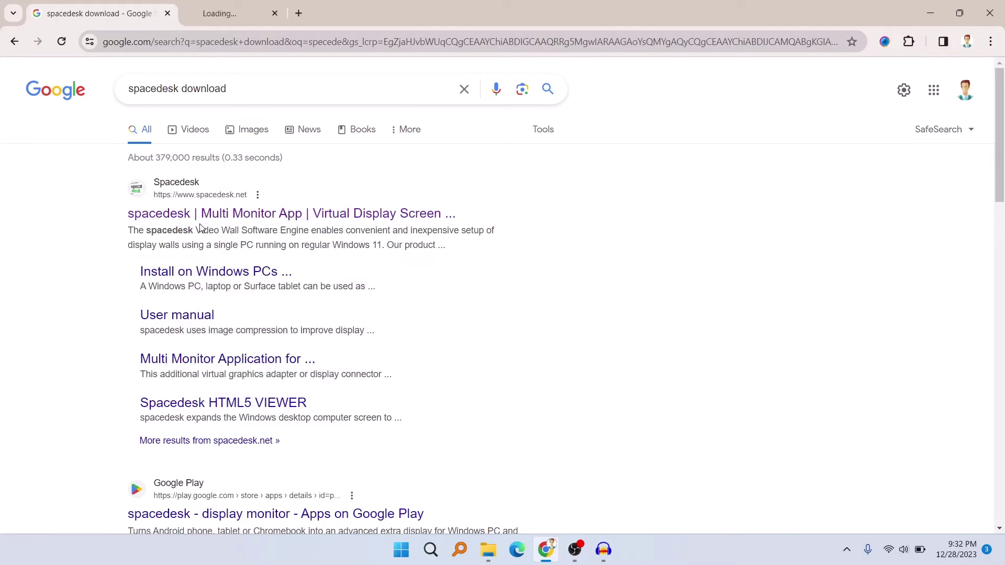
click(229, 4)
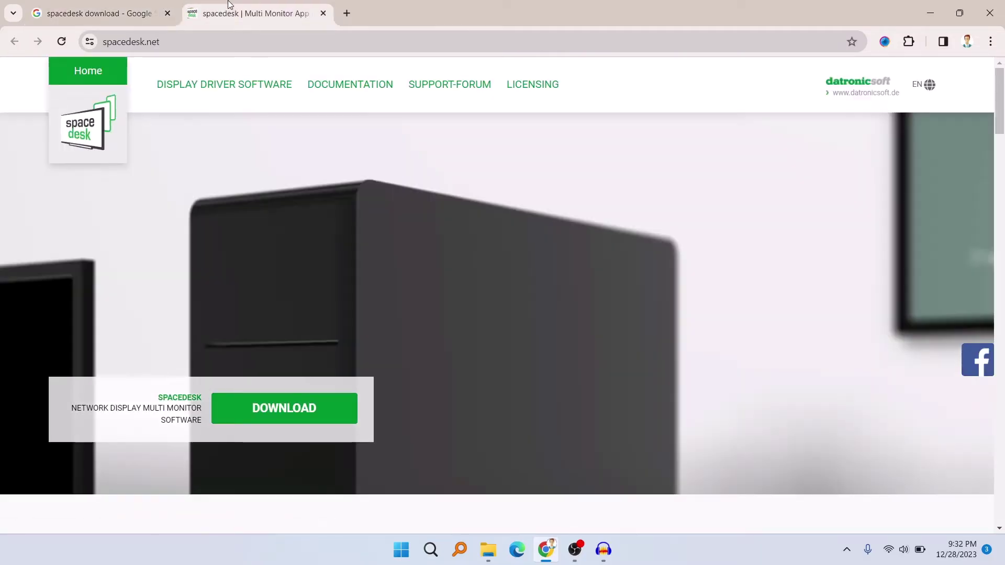
Step: Download the Windows 10/11 64-bit spacedesk driver msi (4.7 MB) from the DOWNLOAD section
scroll(288, 196, down, 1)
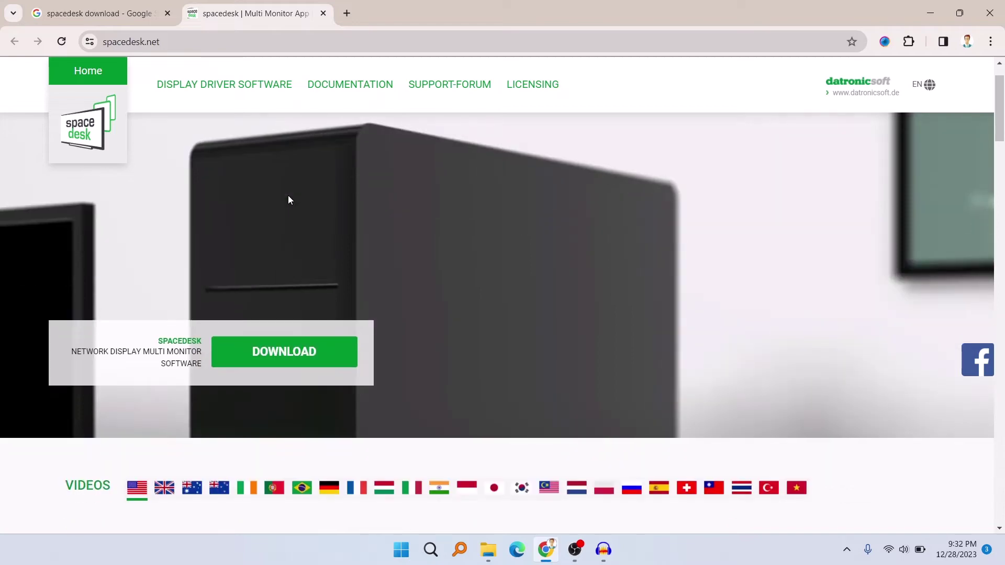
click(270, 358)
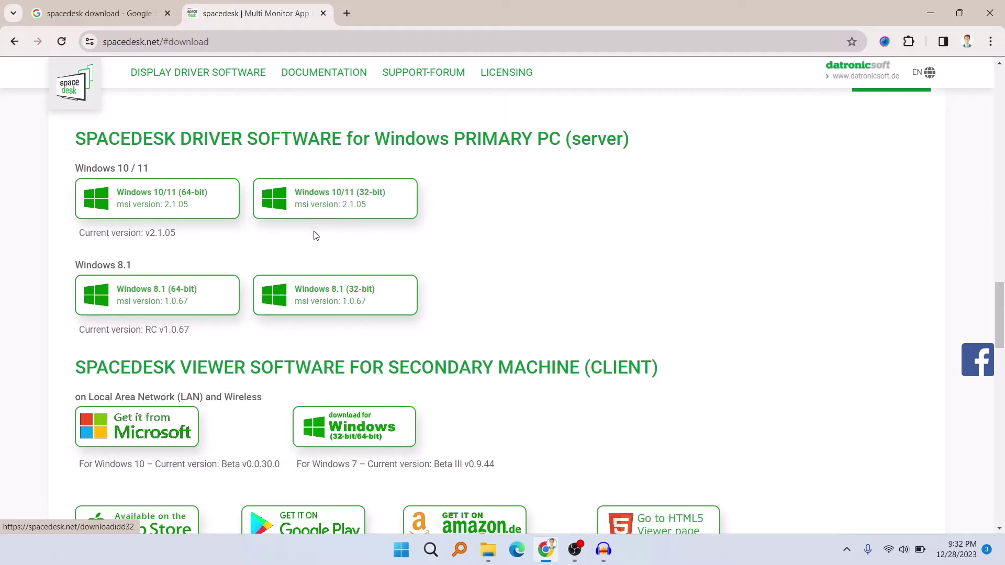
click(163, 196)
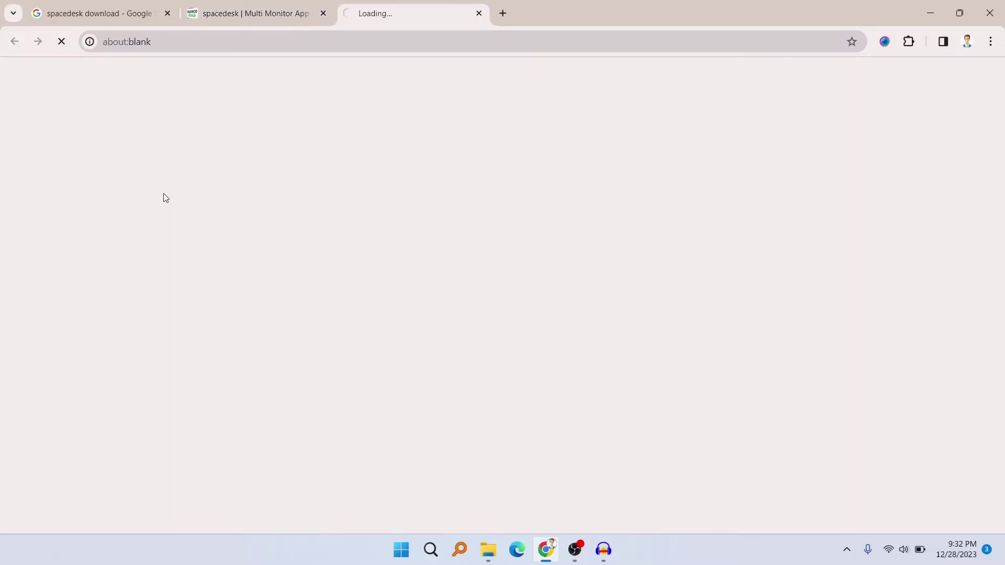
click(257, 11)
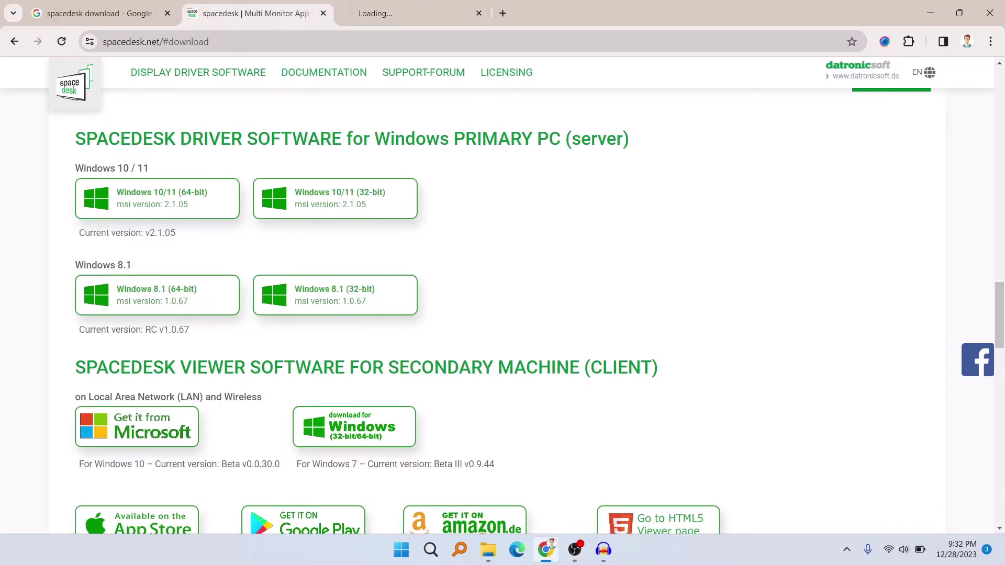
scroll(278, 283, down, 3)
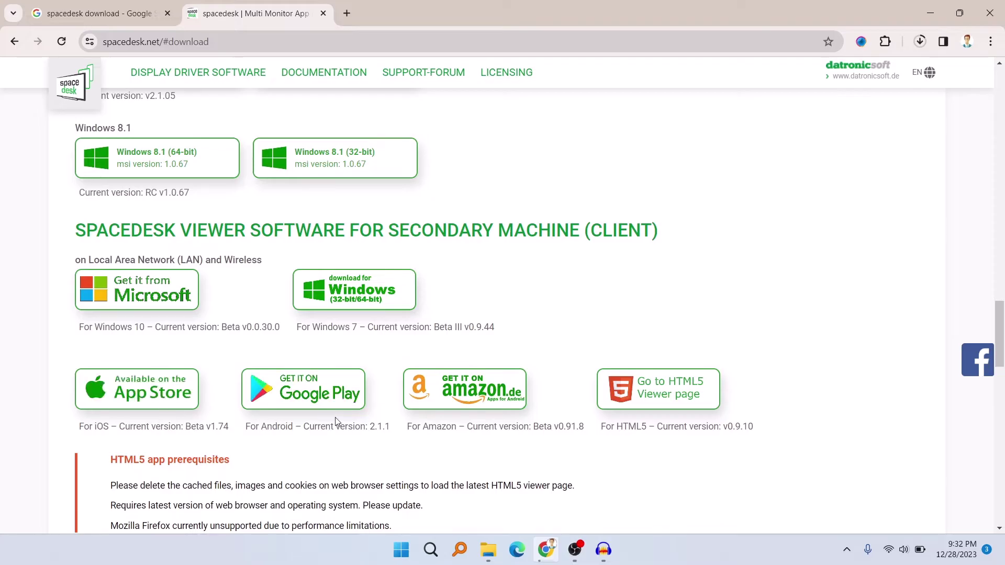
scroll(330, 421, up, 20)
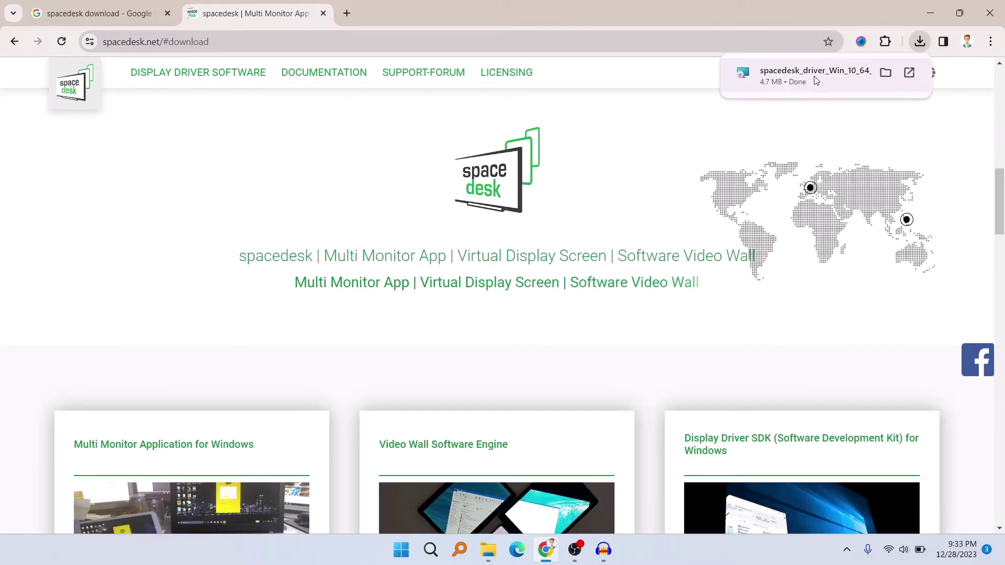
Step: Install the spacedesk driver to C:\Program Files\datronicsoft\ with the firewall exception, accepting the license
click(816, 81)
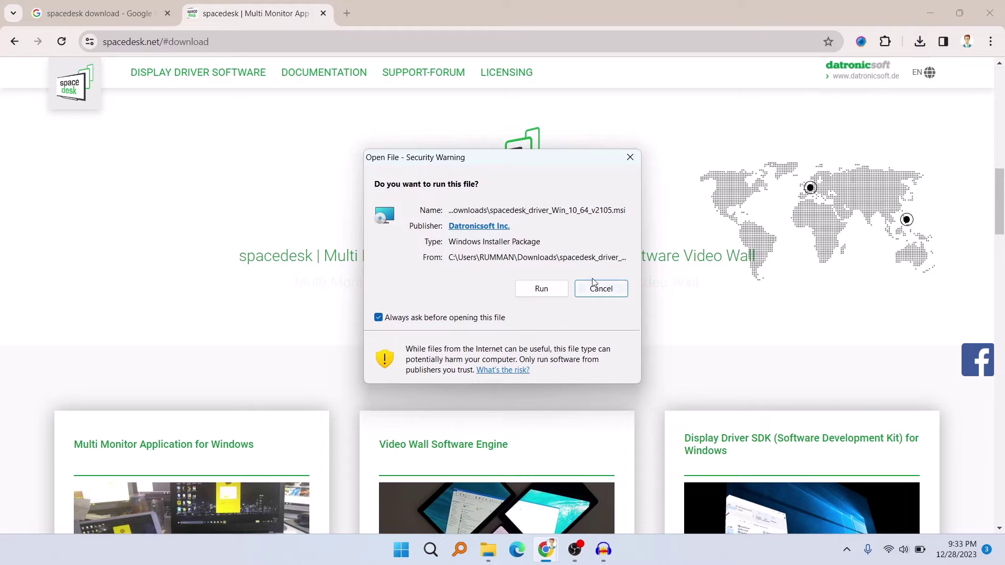
click(539, 288)
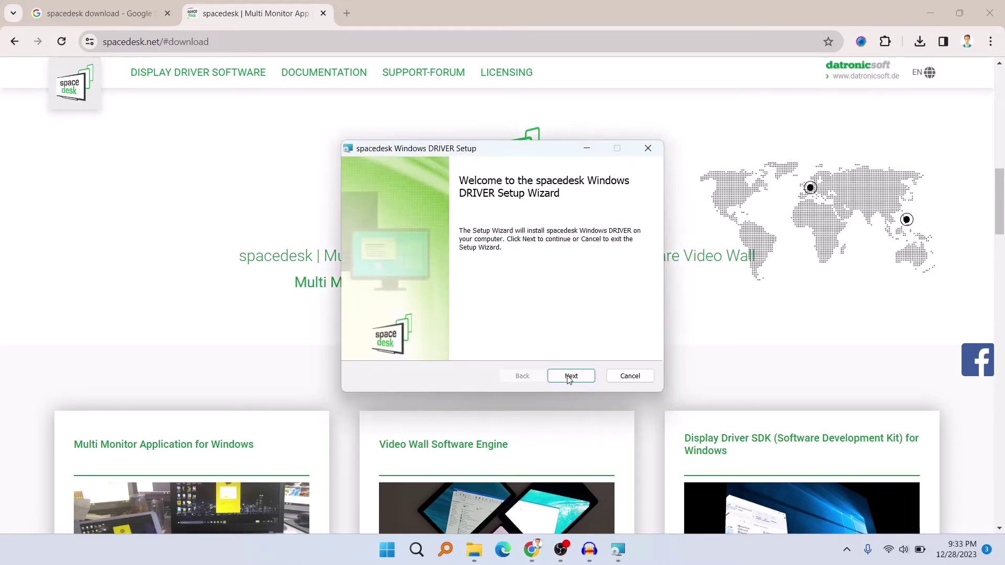
click(569, 378)
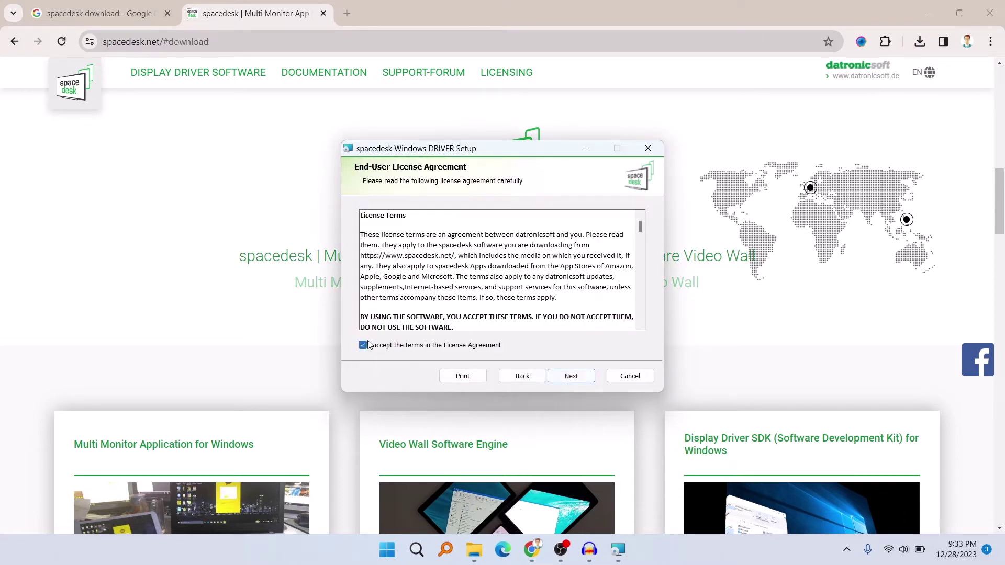
click(569, 381)
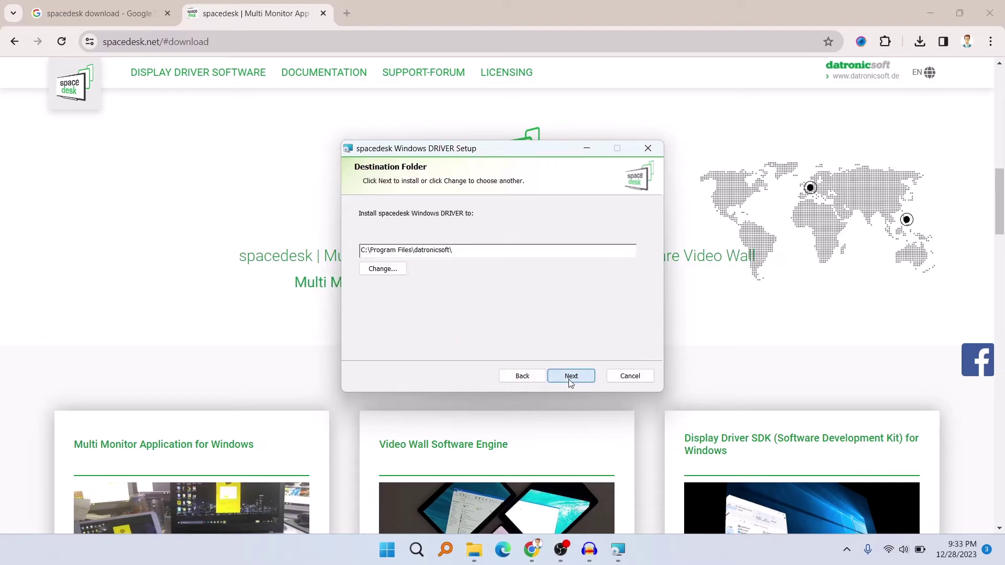
click(570, 382)
click(569, 375)
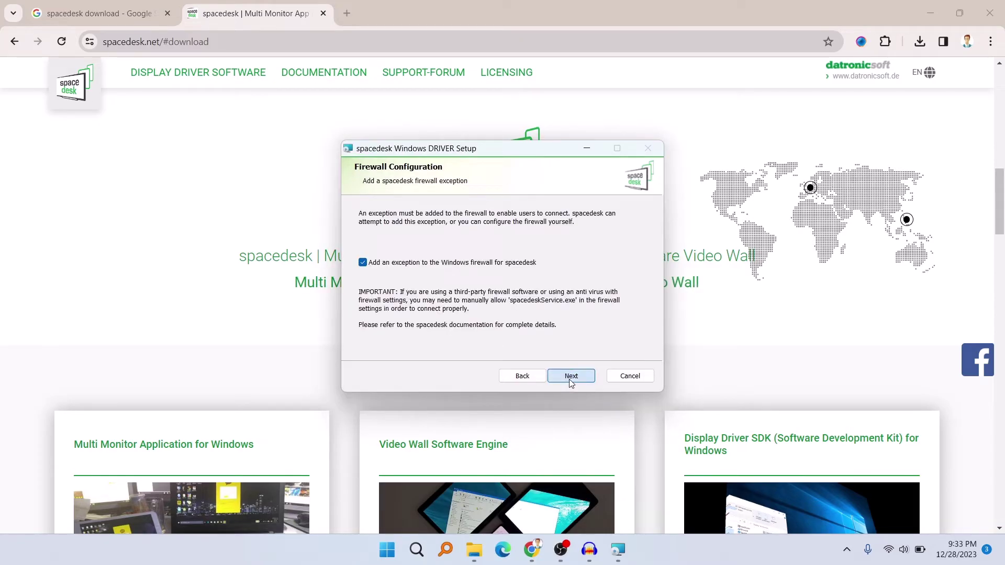
click(570, 381)
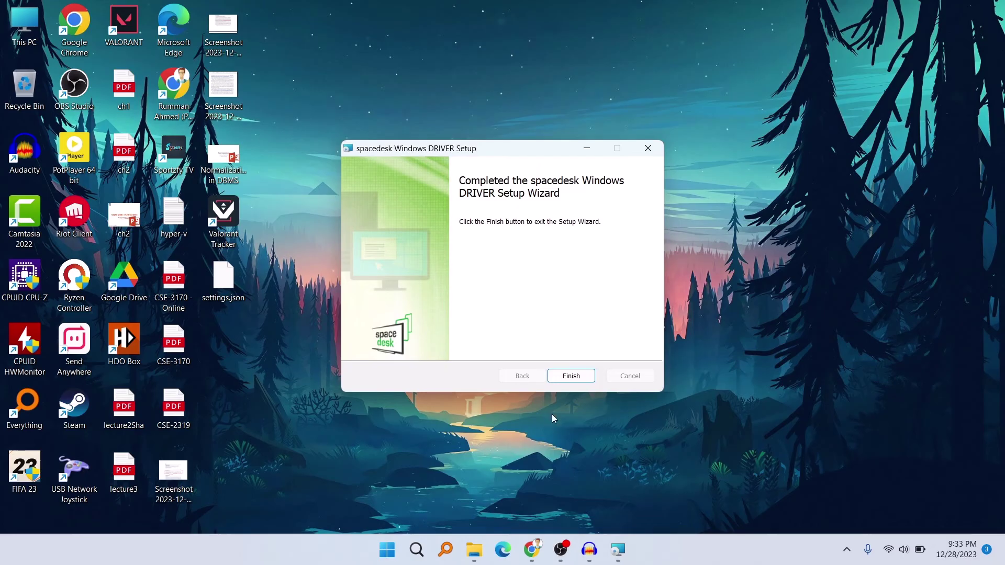
click(570, 375)
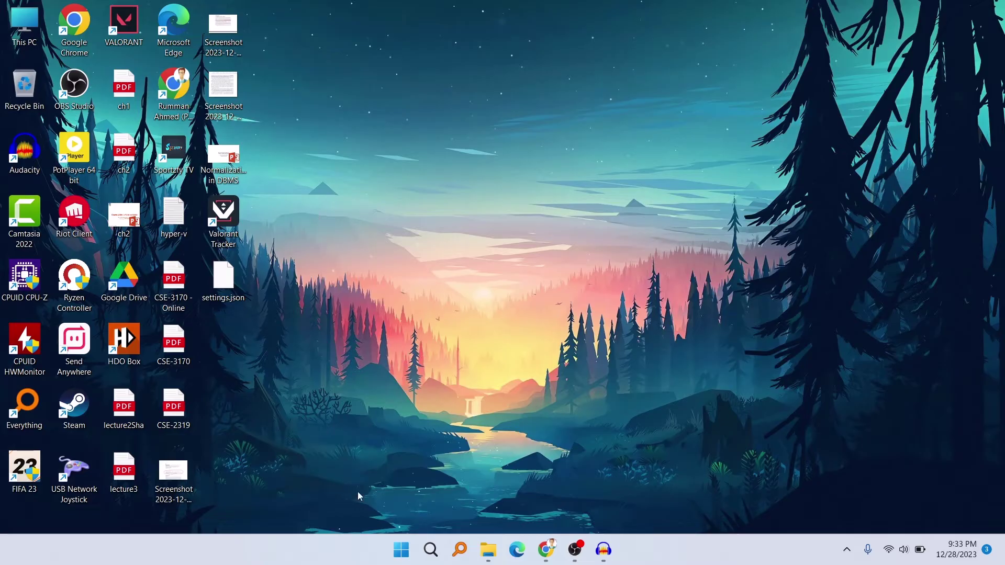
Step: Search 'space' in Windows Search and launch the spacedesk DRIVER Console best match
click(430, 548)
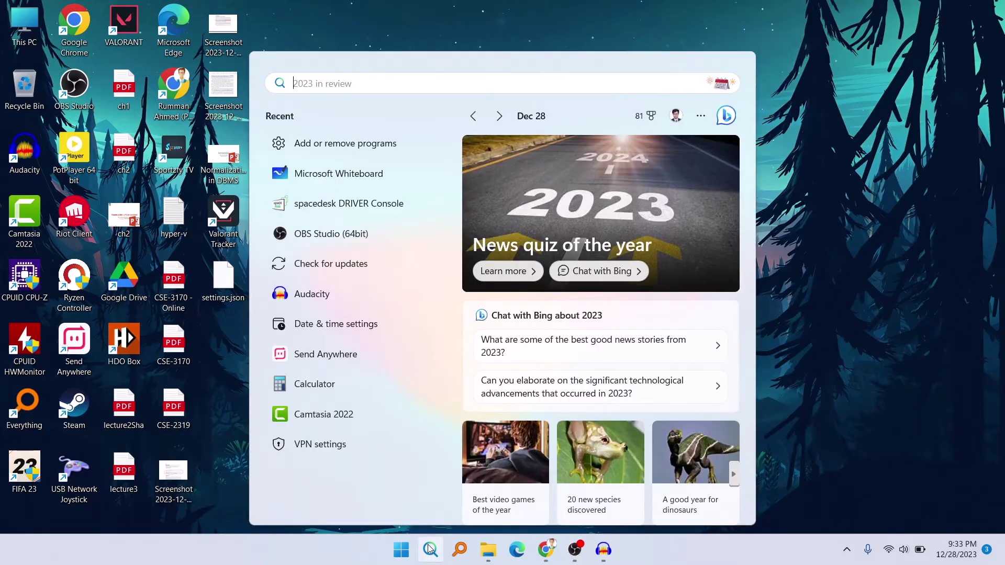
text(space)
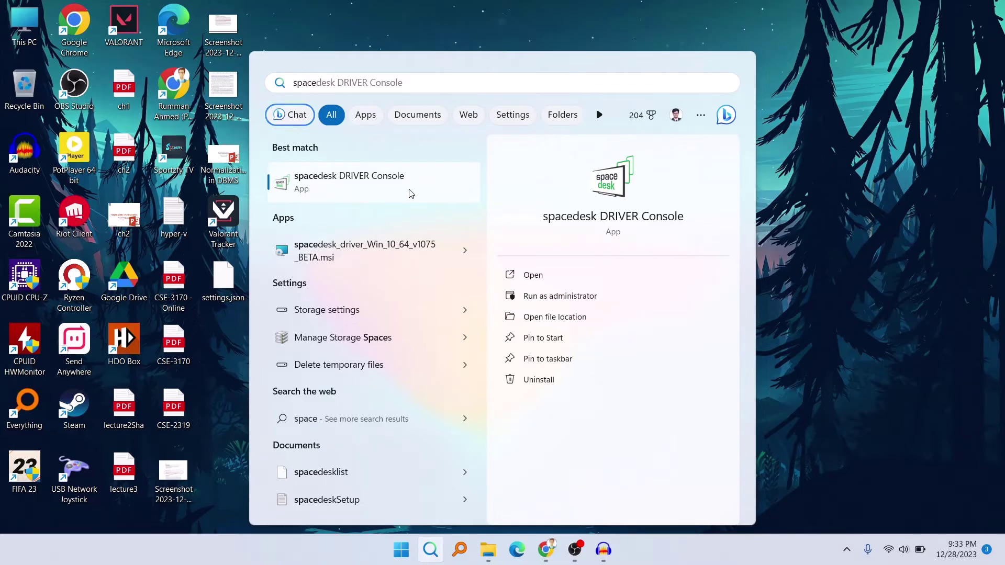
click(365, 196)
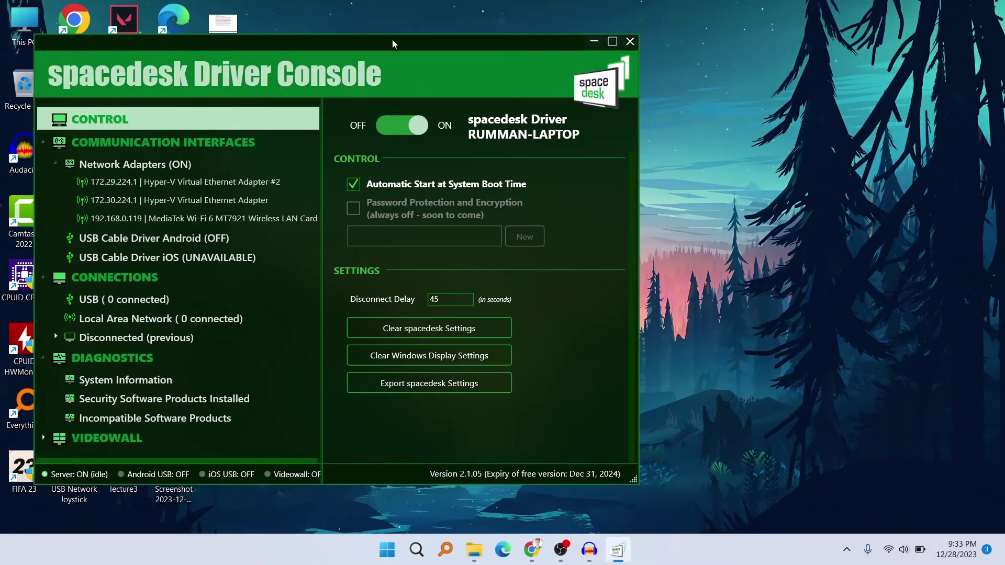
Step: Move the Driver Console right, toggle the driver, and keep 'Automatic Start at System Boot Time' checked
drag(392, 42, 604, 47)
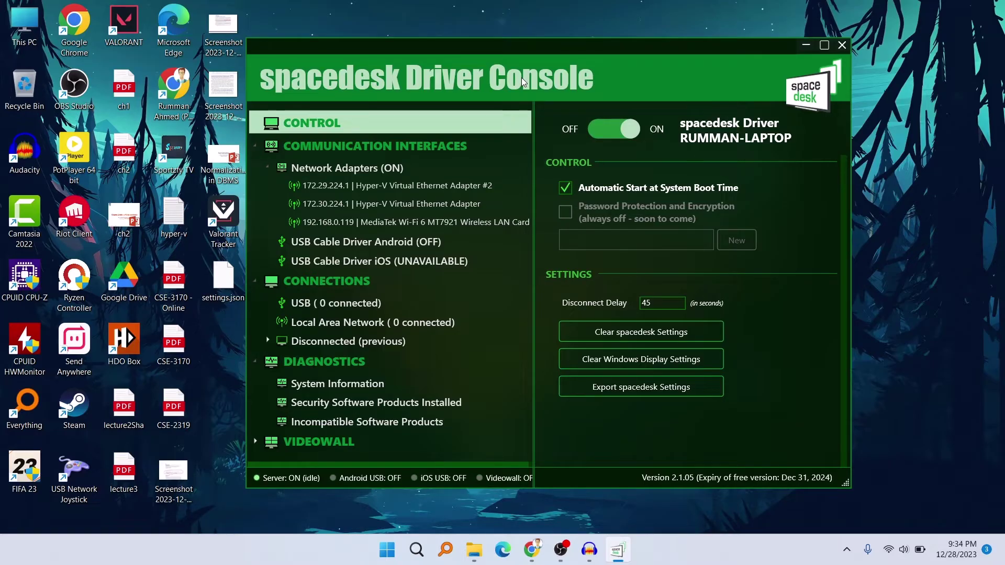
click(596, 130)
click(568, 190)
click(567, 189)
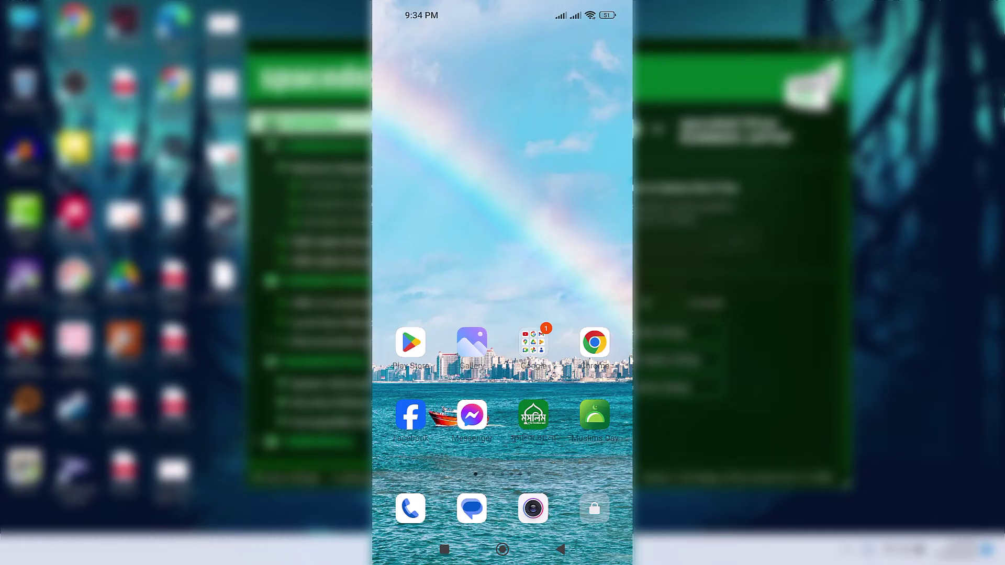
Step: Install 'spacedesk - display monitor' from the Play Store via the recent 'spacedesk' search
click(410, 343)
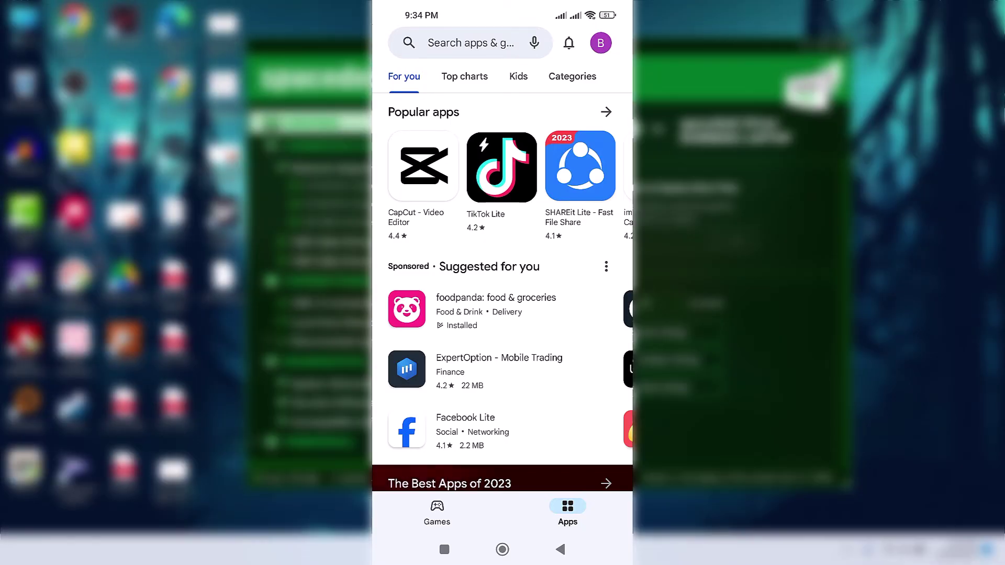
click(461, 43)
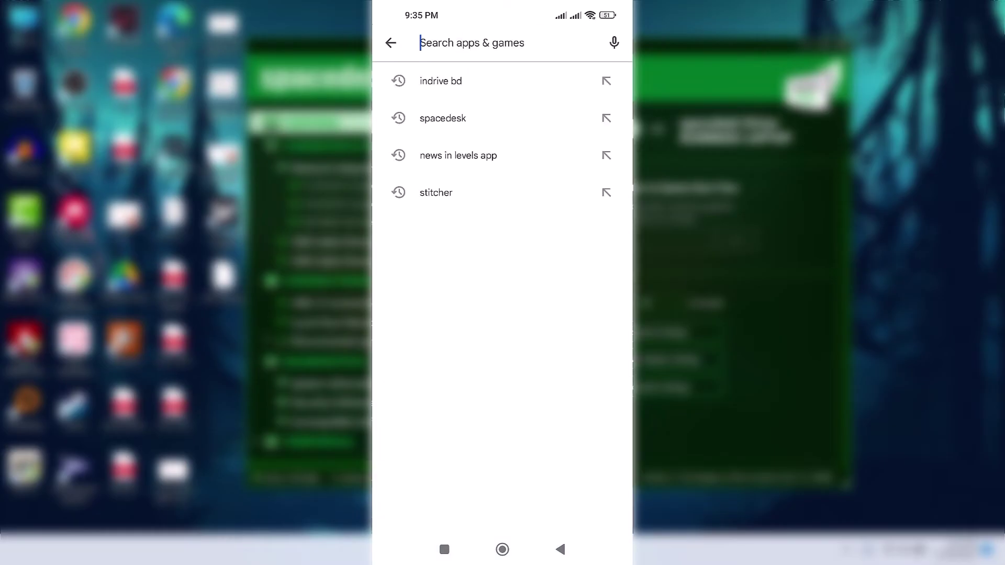
click(443, 118)
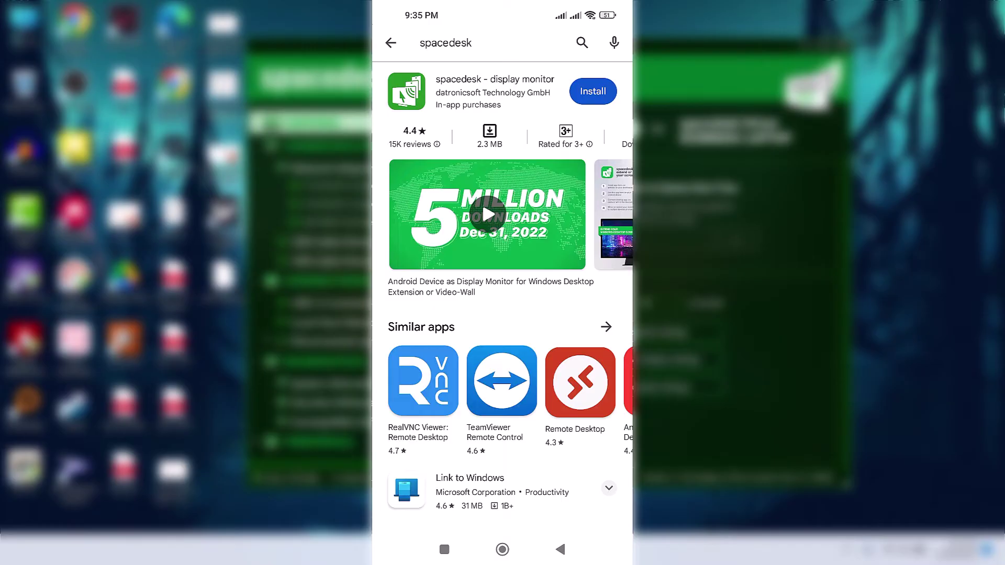
click(593, 91)
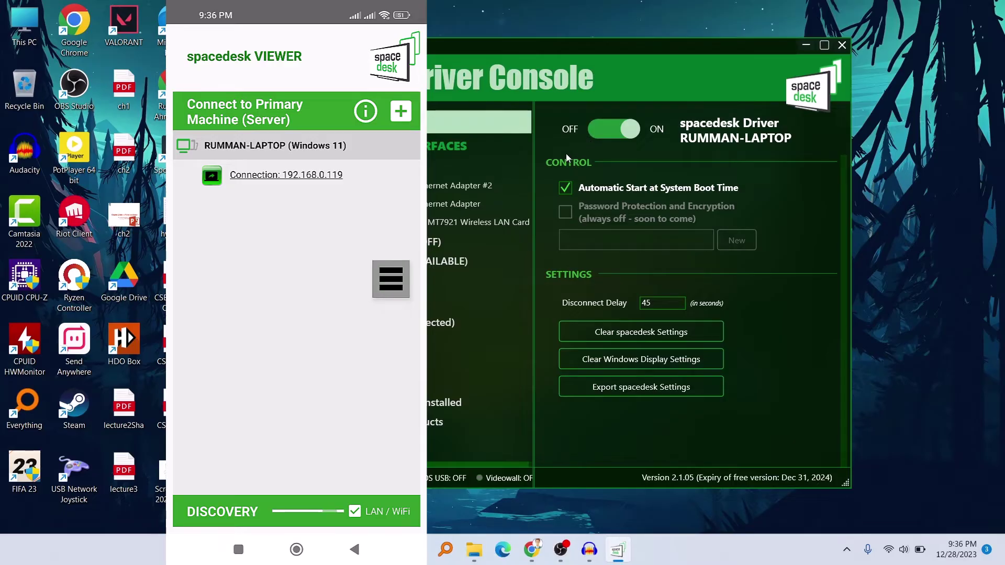
Step: Check the PC's Wi-Fi network, dismiss the connection notice, and minimize the Driver Console
click(889, 549)
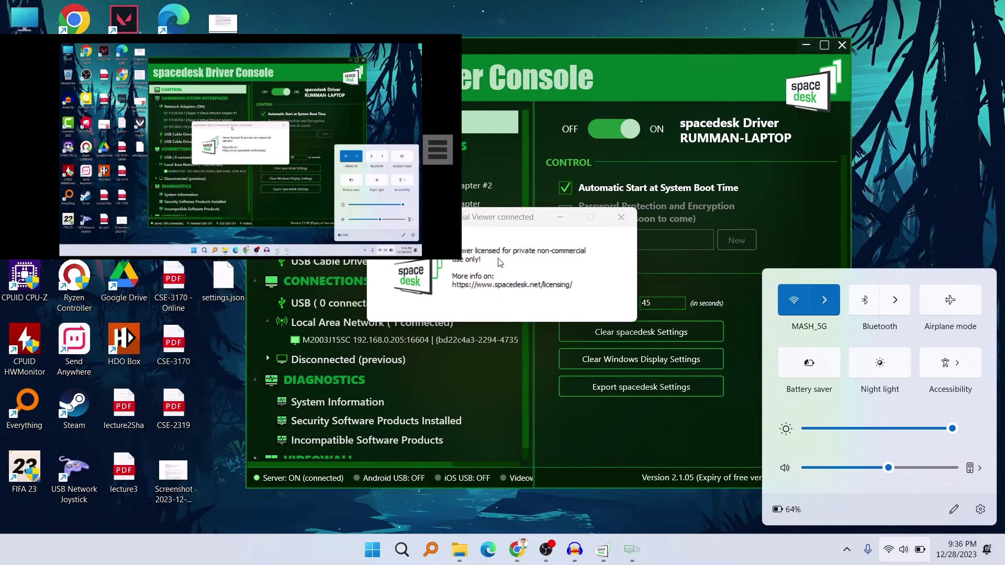
click(560, 219)
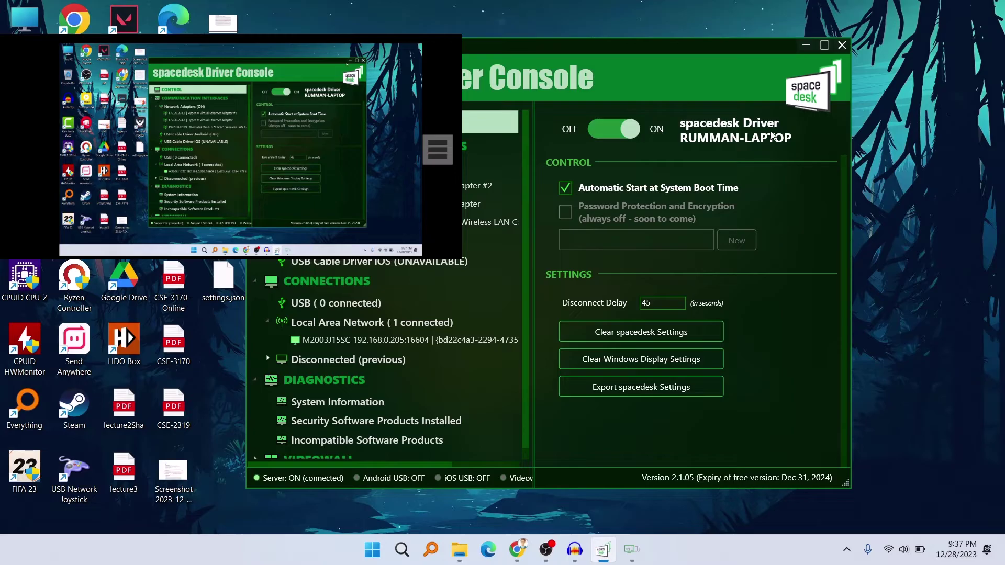
click(806, 45)
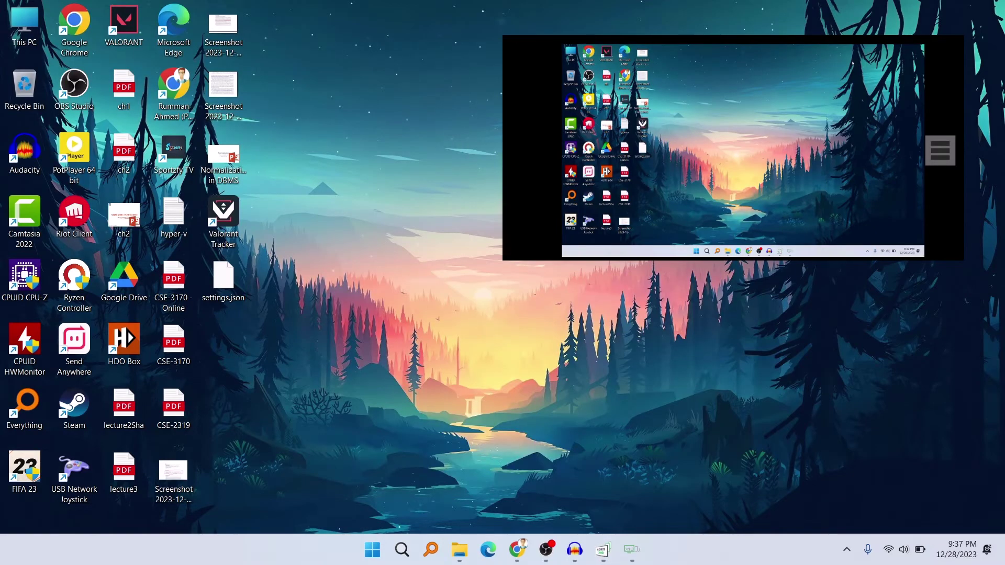
Step: In Display settings, switch to Extend these displays and keep the changes
right_click(340, 70)
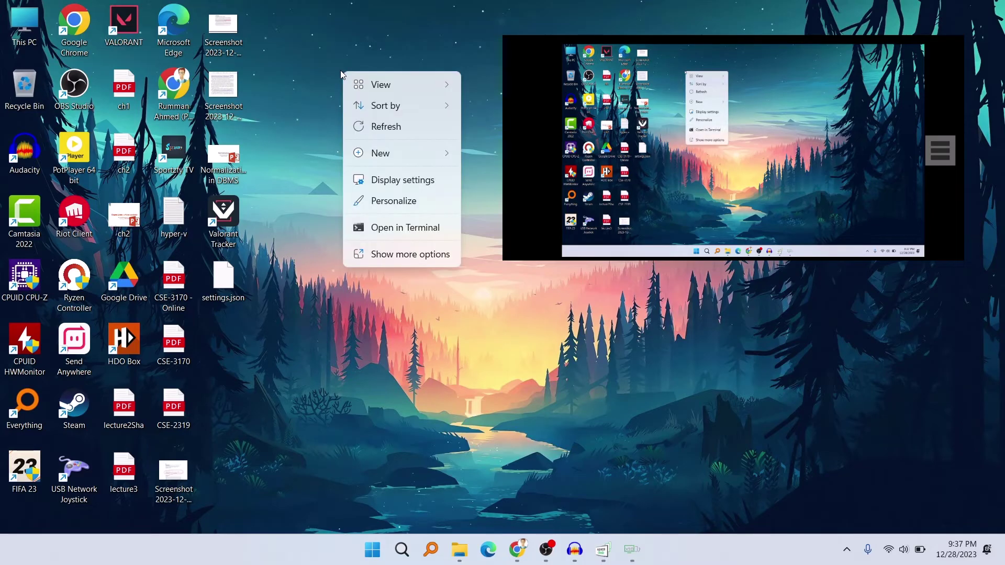
click(421, 184)
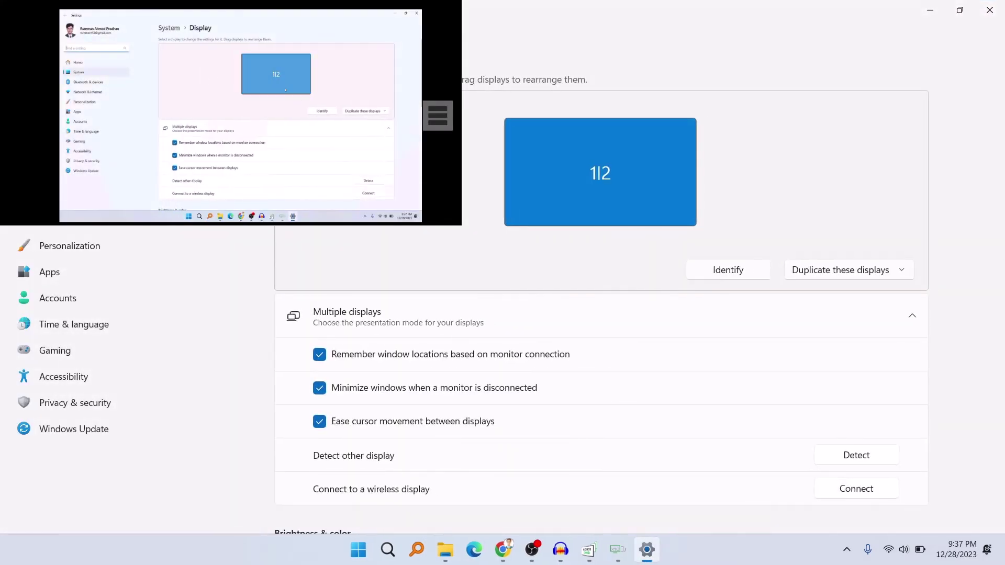
click(840, 269)
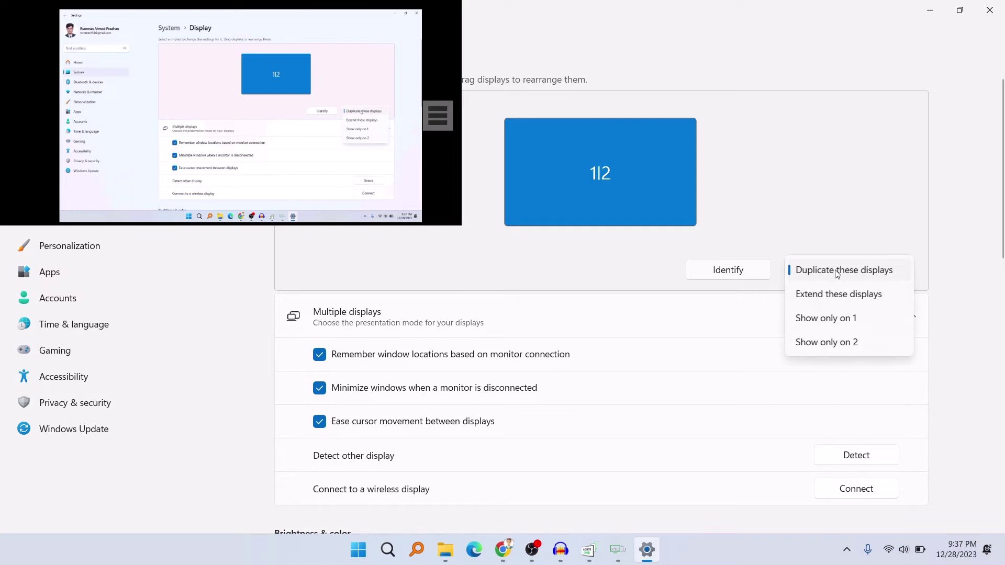
click(827, 296)
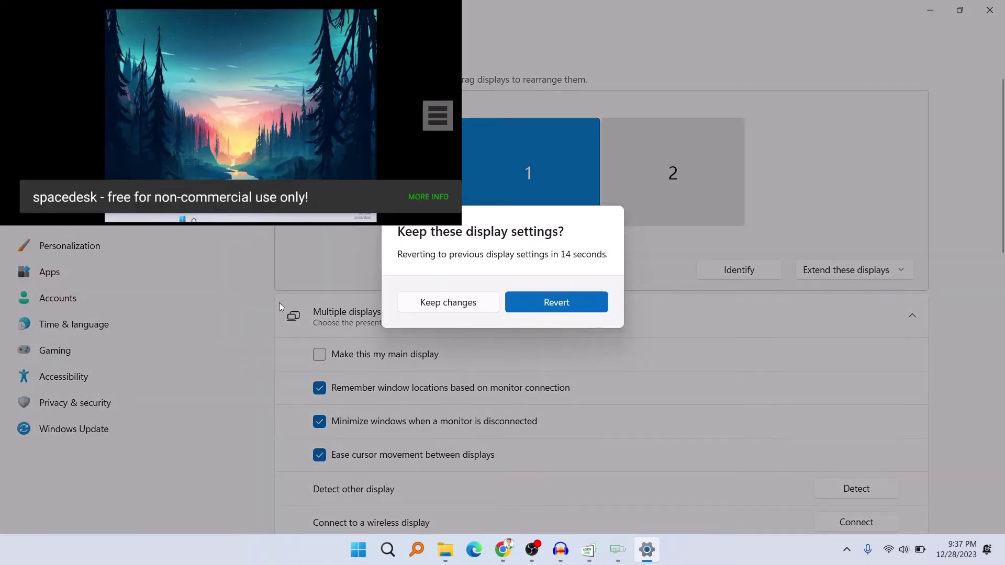
click(445, 303)
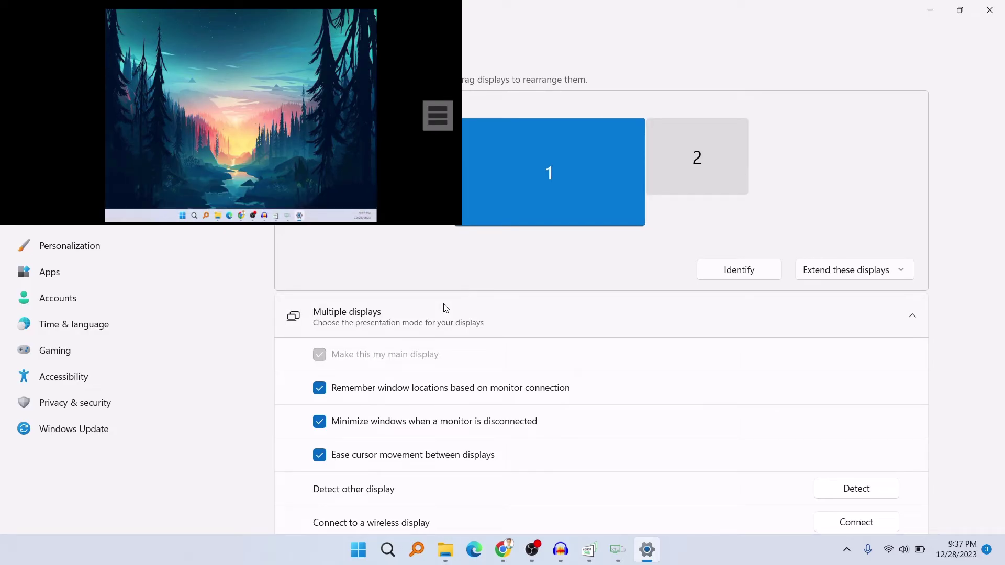
Step: Switch back to Duplicate these displays, keep it, and minimize Settings
click(825, 275)
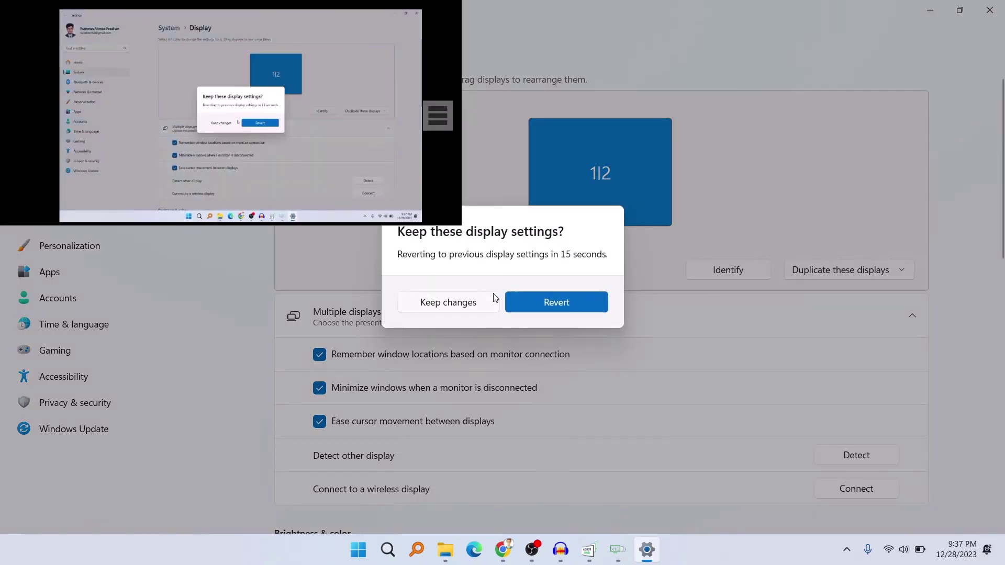
click(452, 306)
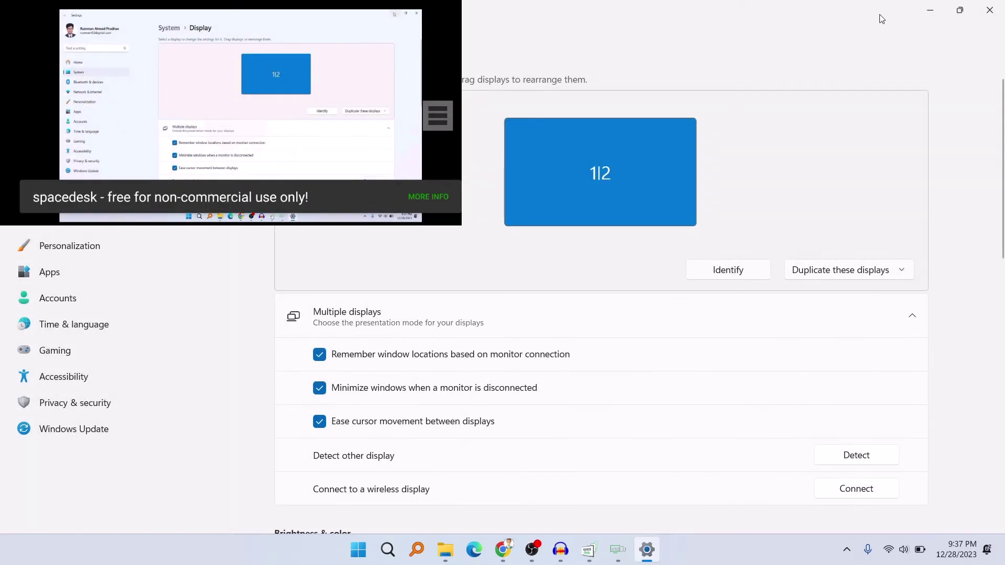
click(939, 7)
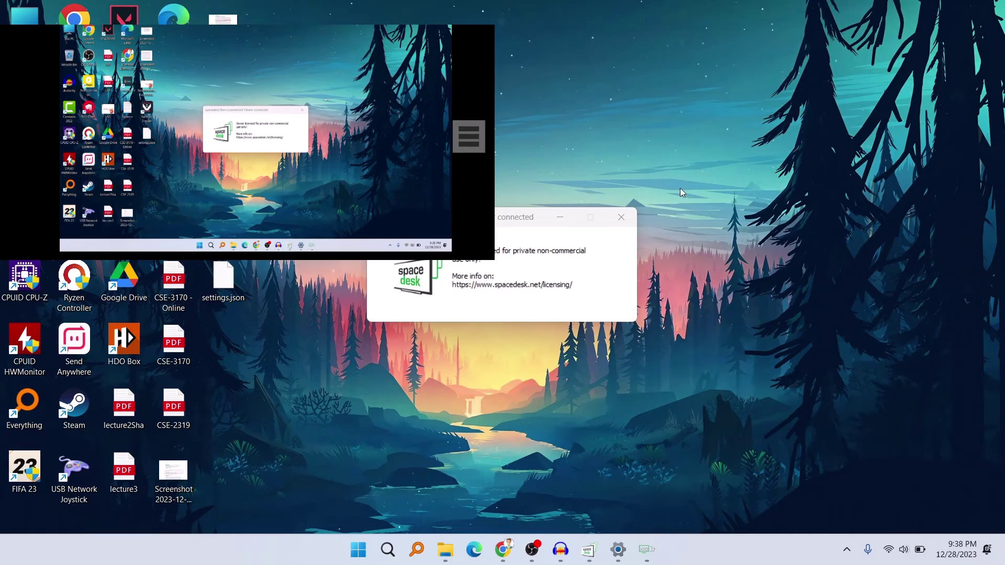
Step: Minimize the spacedesk Viewer connected notice
click(558, 218)
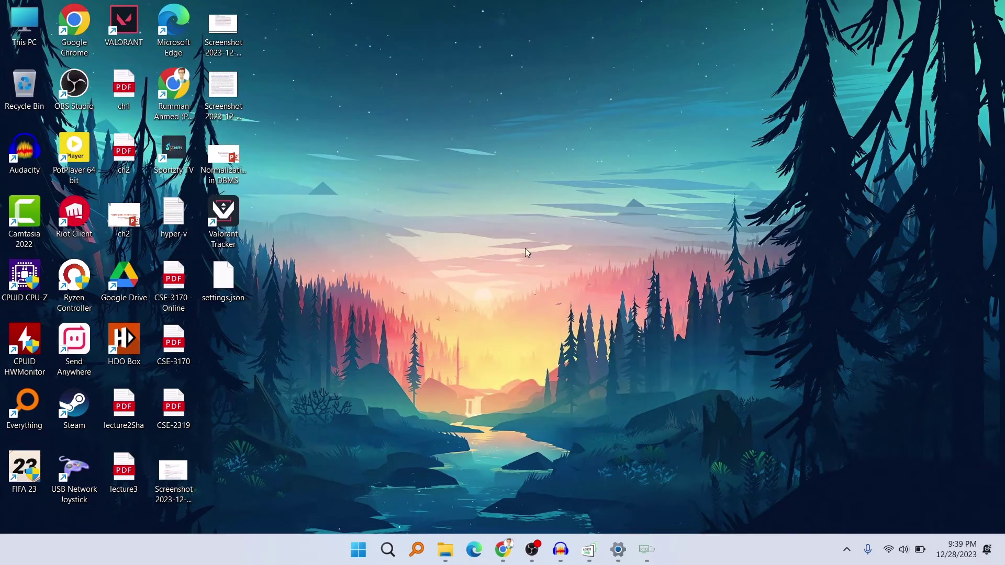
Step: Search Windows for 'store', after trying 'st', 'micro' and 'white', and open Microsoft Store
click(387, 549)
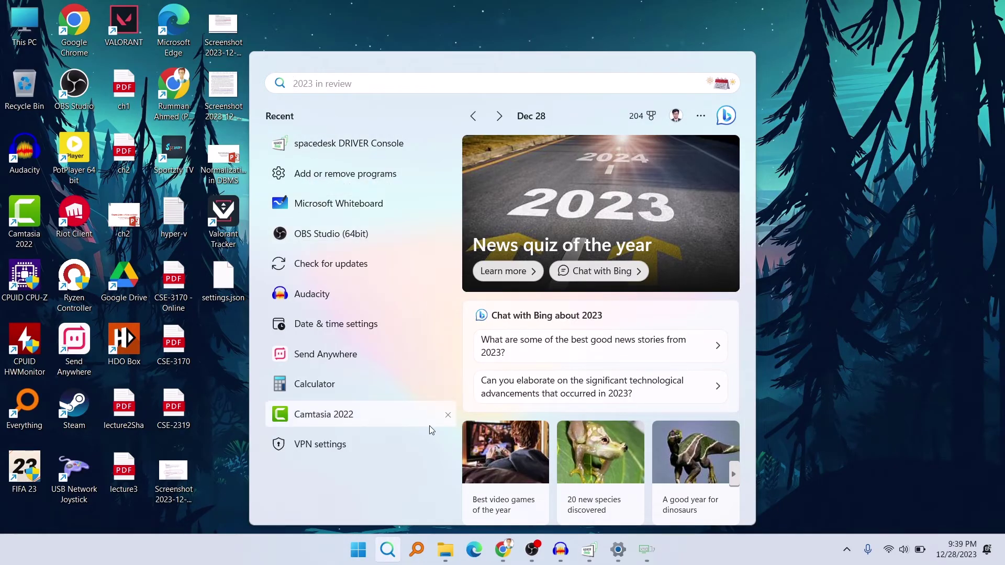
text(st)
key(BackSpace)
key(BackSpace)
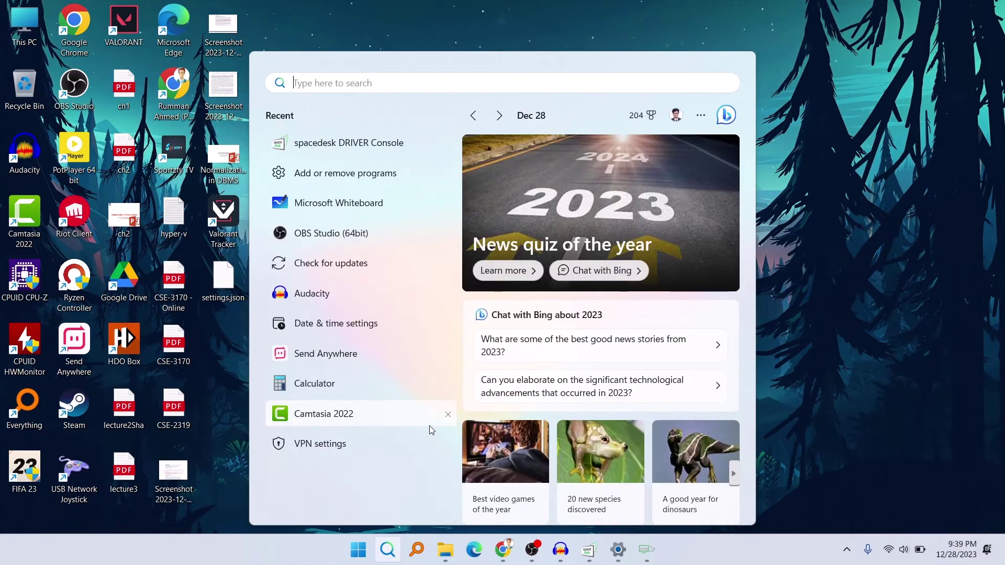
text(micro)
key(BackSpace)
key(BackSpace)
key(BackSpace)
key(BackSpace)
key(BackSpace)
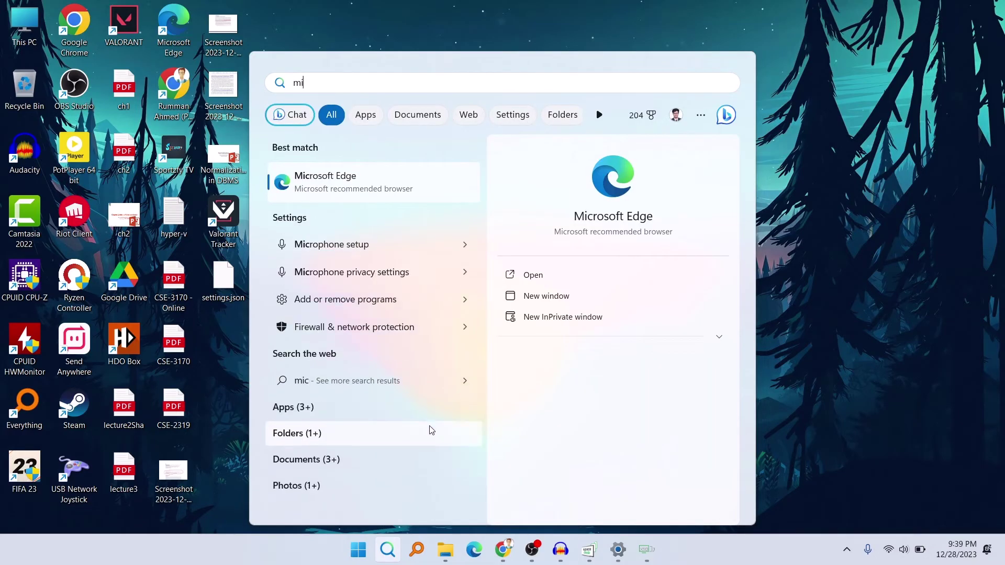
text(white)
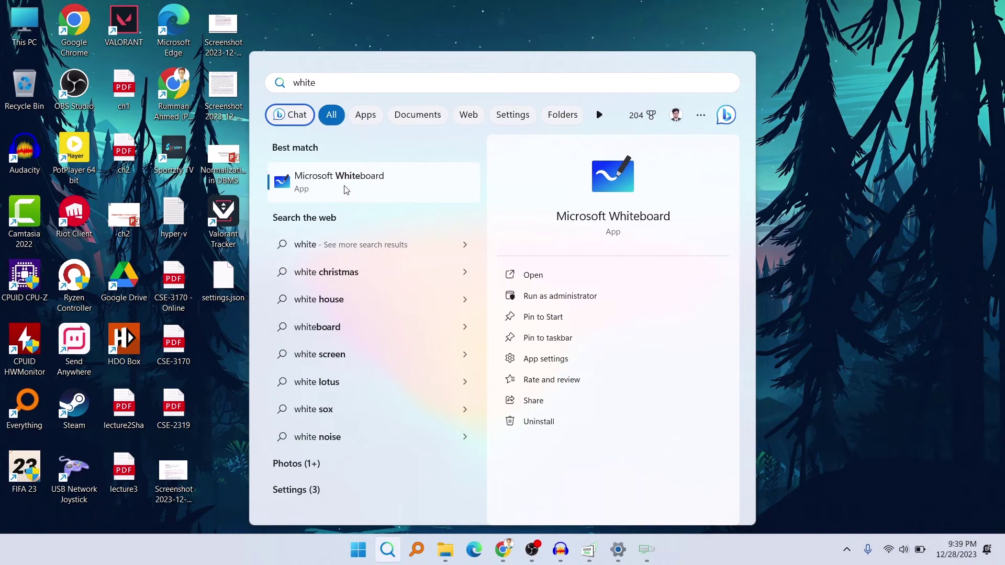
key(BackSpace)
key(BackSpace)
key(BackSpace)
key(BackSpace)
key(BackSpace)
text(sto)
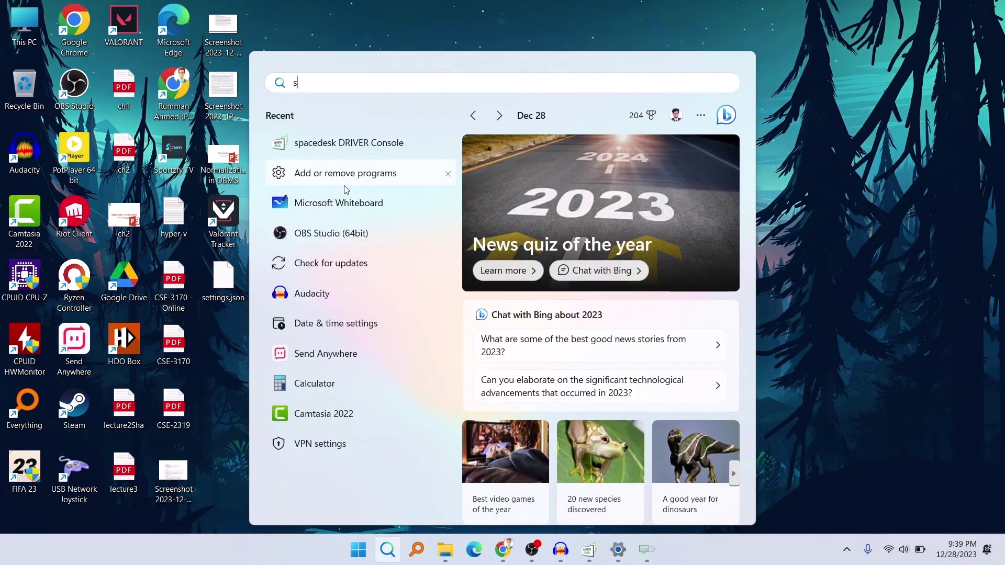
text(re)
key(Return)
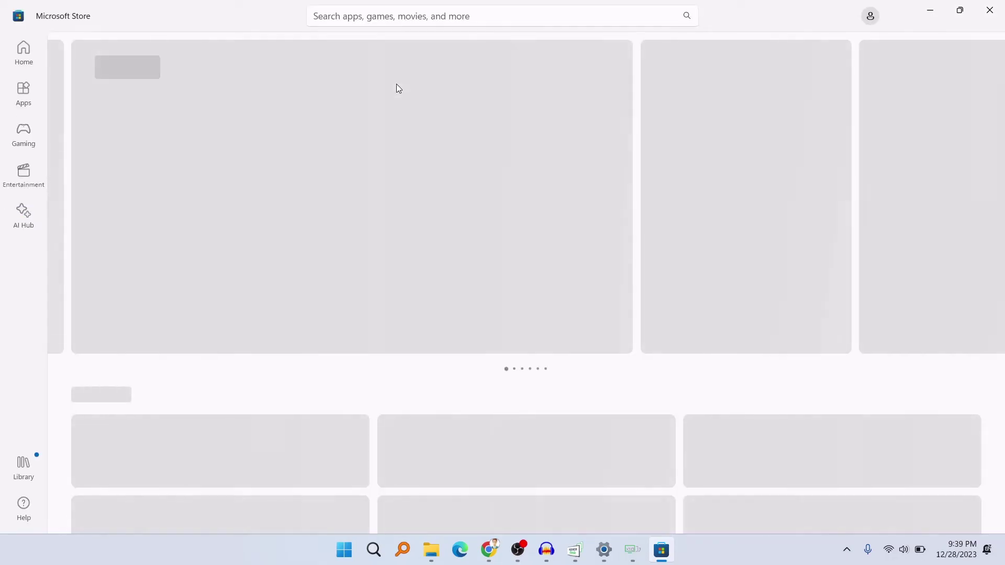
Step: Search the Store for 'whiteboard' and open the installed Microsoft Whiteboard app
click(354, 16)
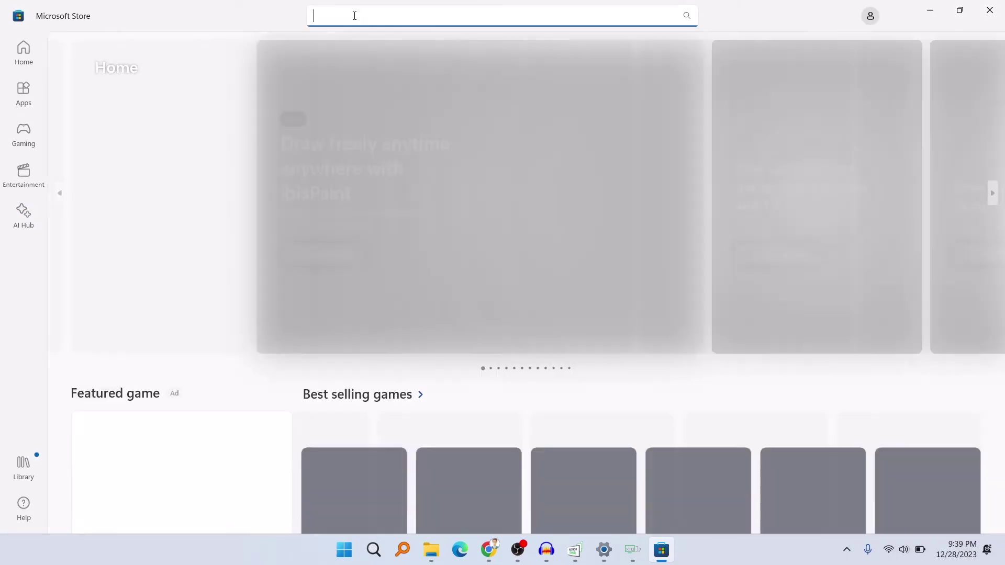
text(white)
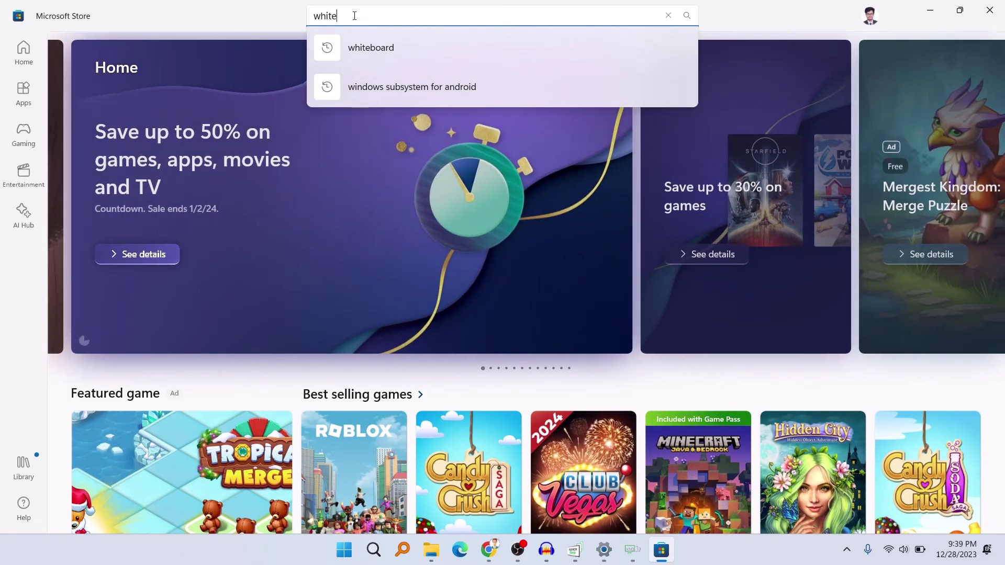
click(370, 45)
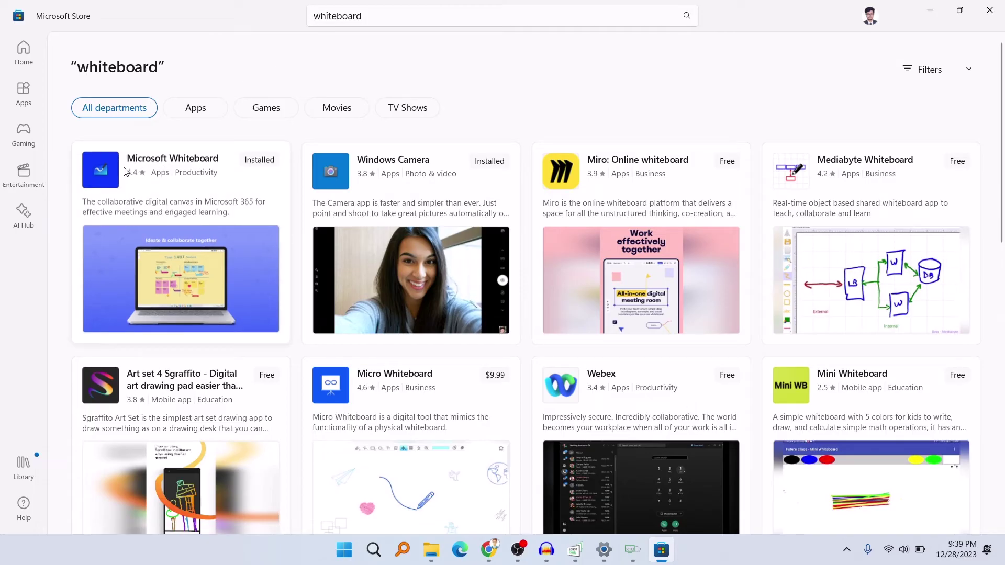
click(270, 160)
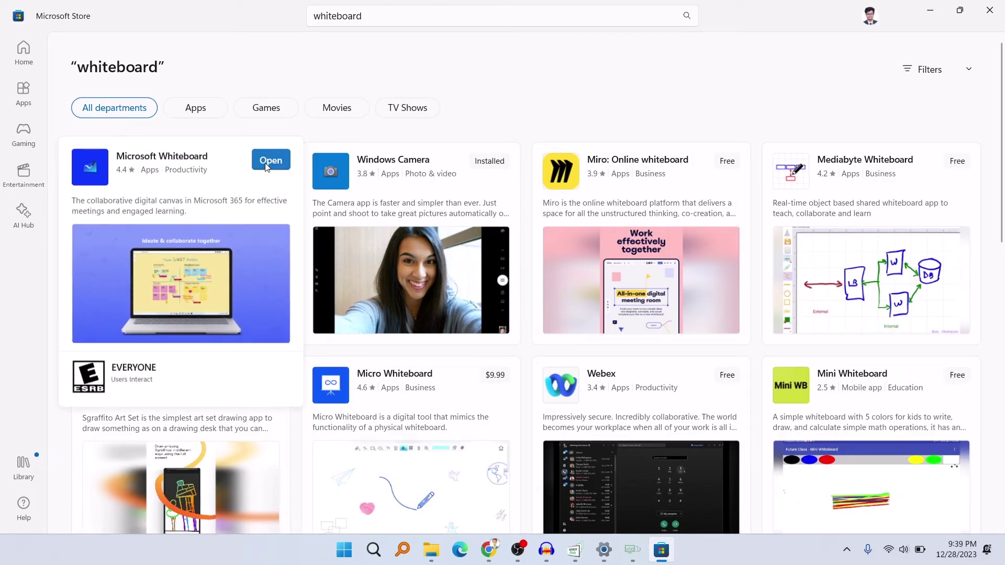
Step: Search Windows for 'white' to show Microsoft Whiteboard as the best match
click(373, 549)
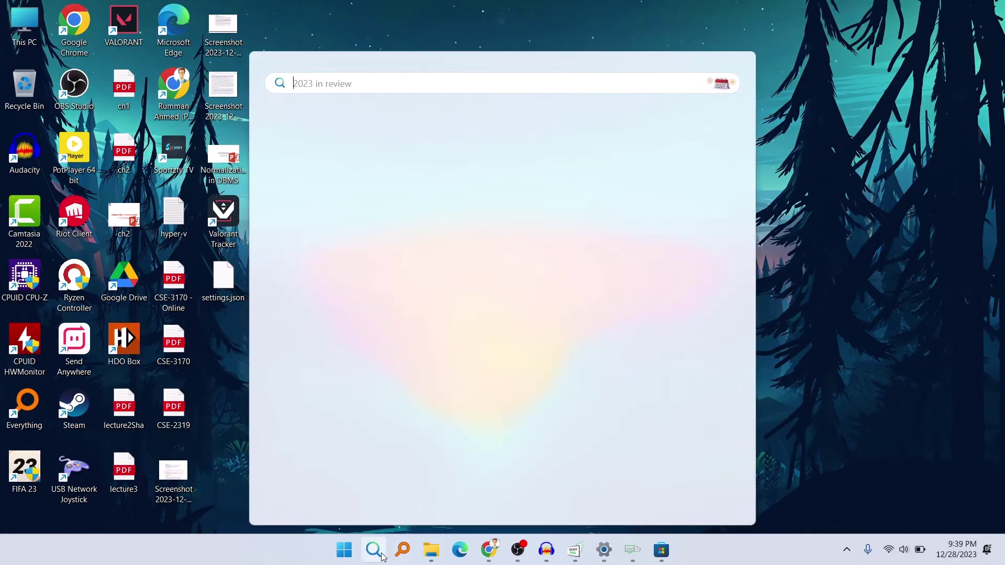
text(white)
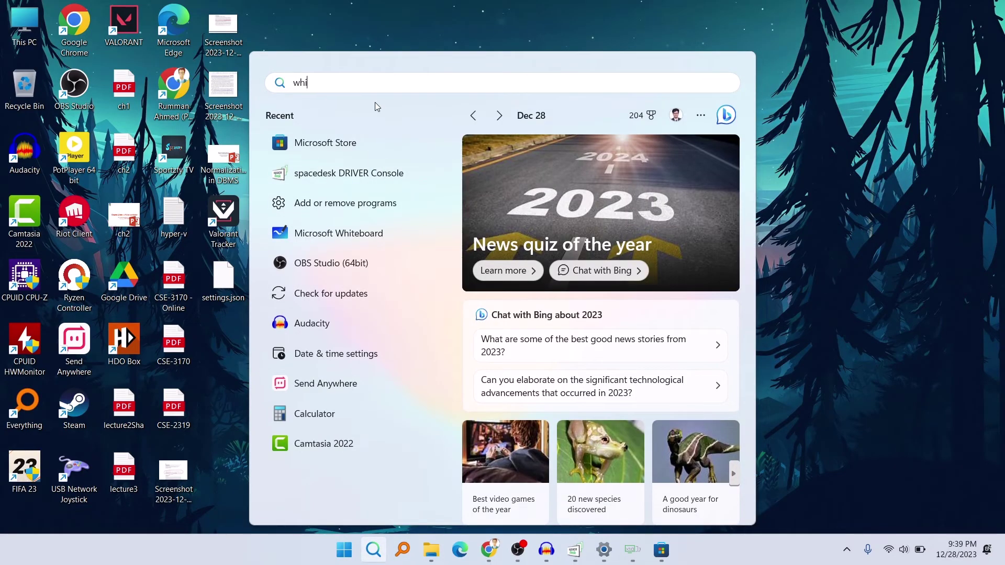